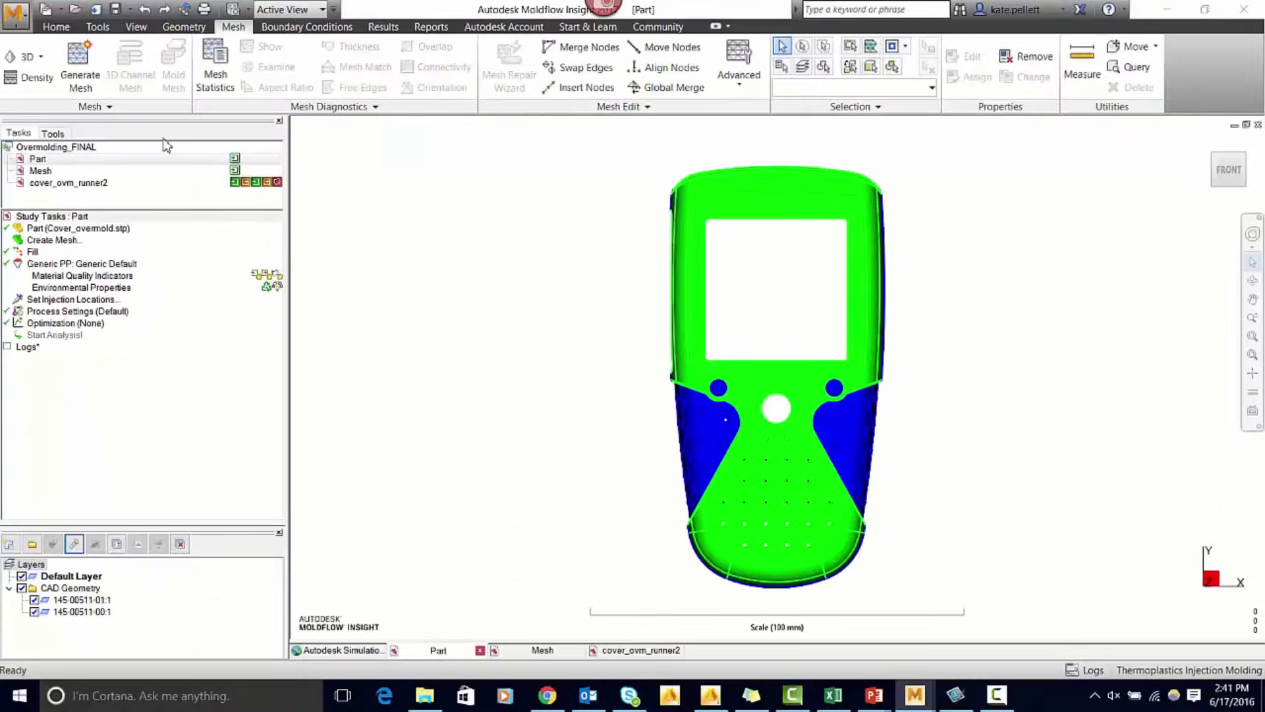
Open the mesh settings and set the global edge length to 0.75 mm
double_click(41, 241)
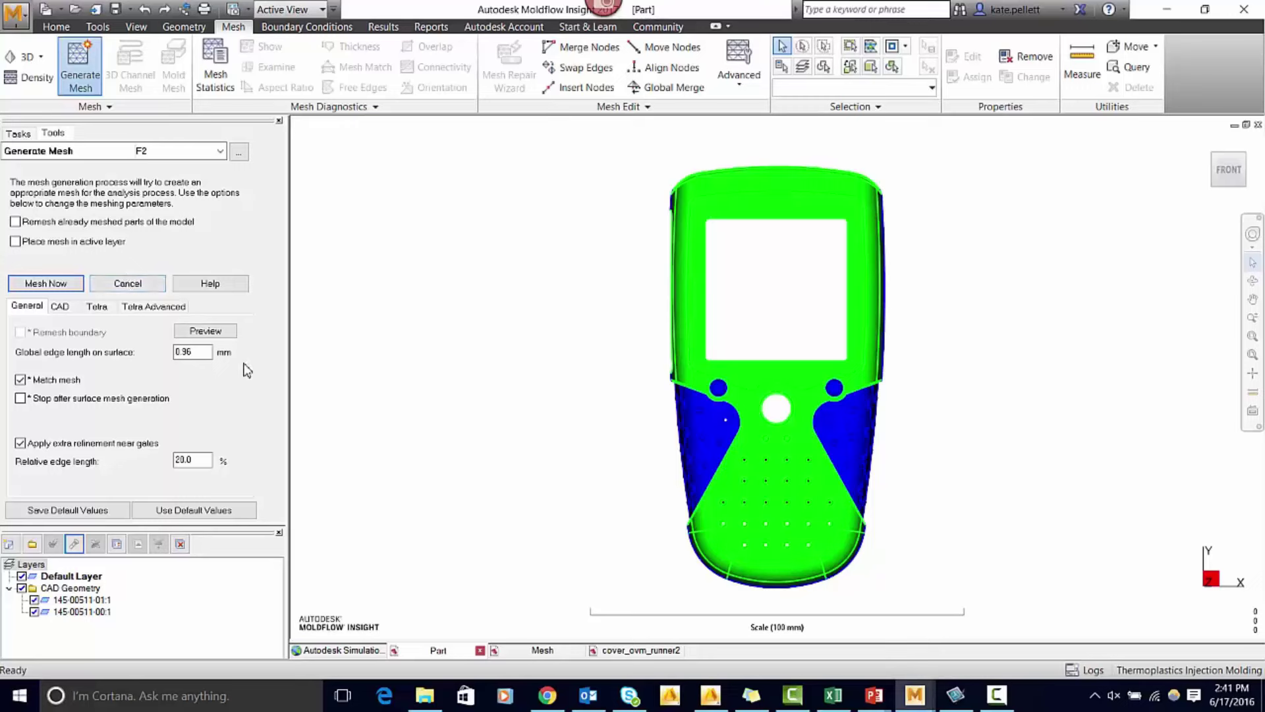
double_click(204, 352)
left_click(184, 331)
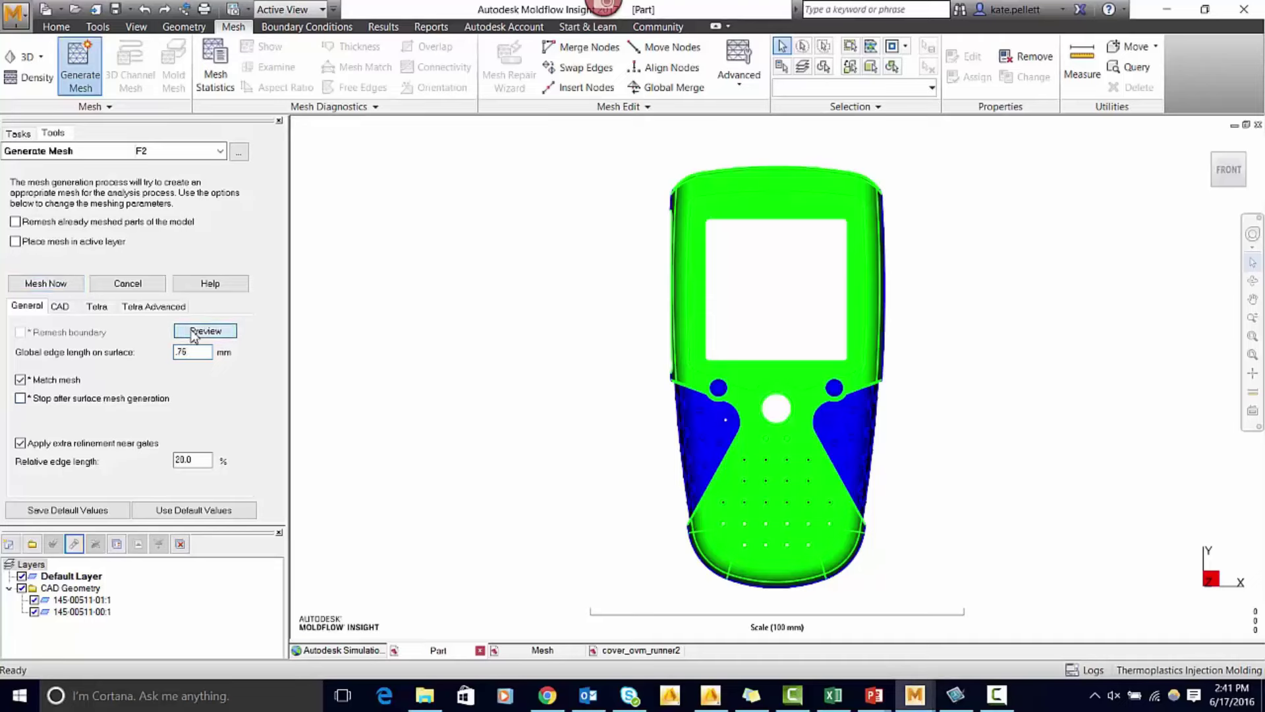
Enable a 45° chord-angle tolerance and precise contact-face matching, then generate the mesh
left_click(60, 307)
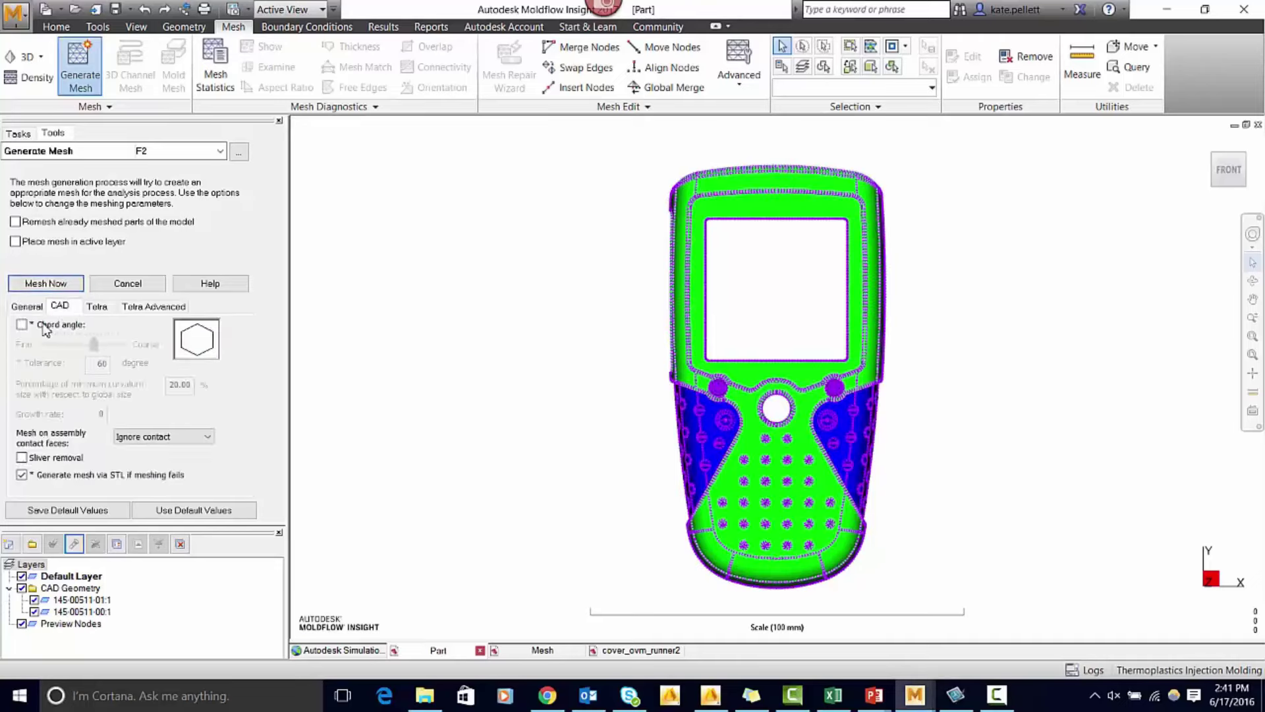
left_click(45, 330)
double_click(99, 363)
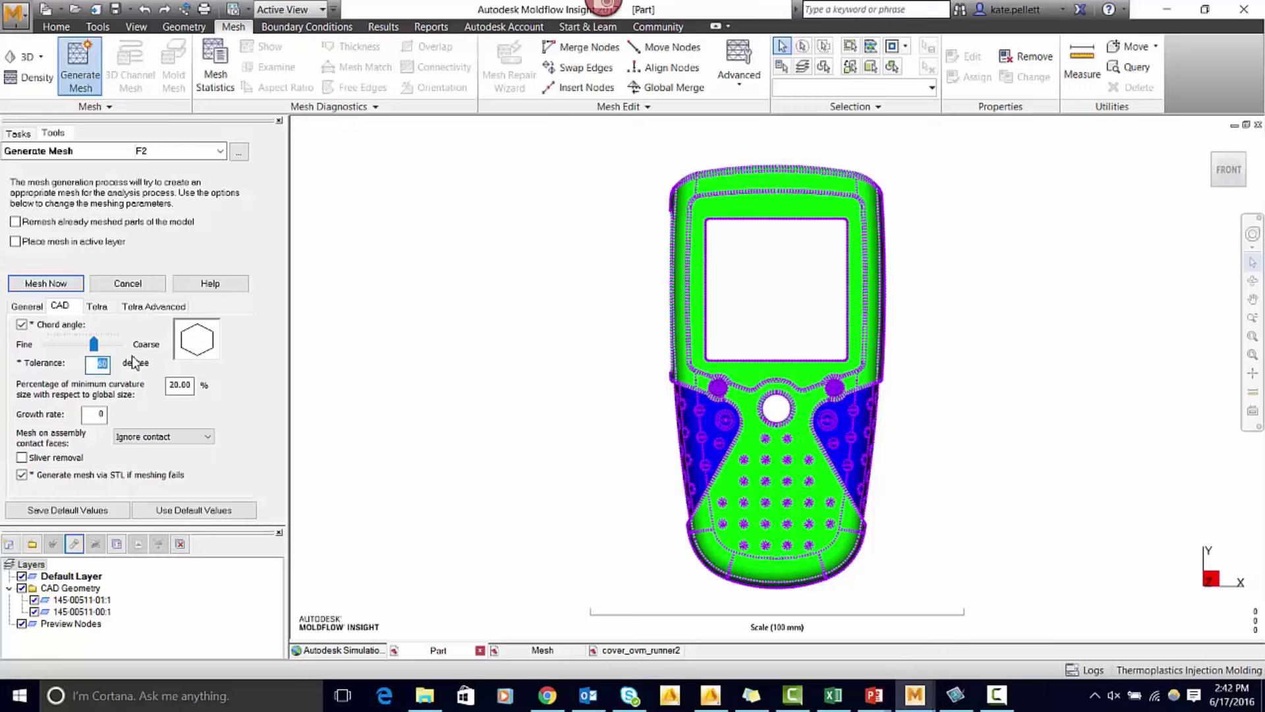
type("45")
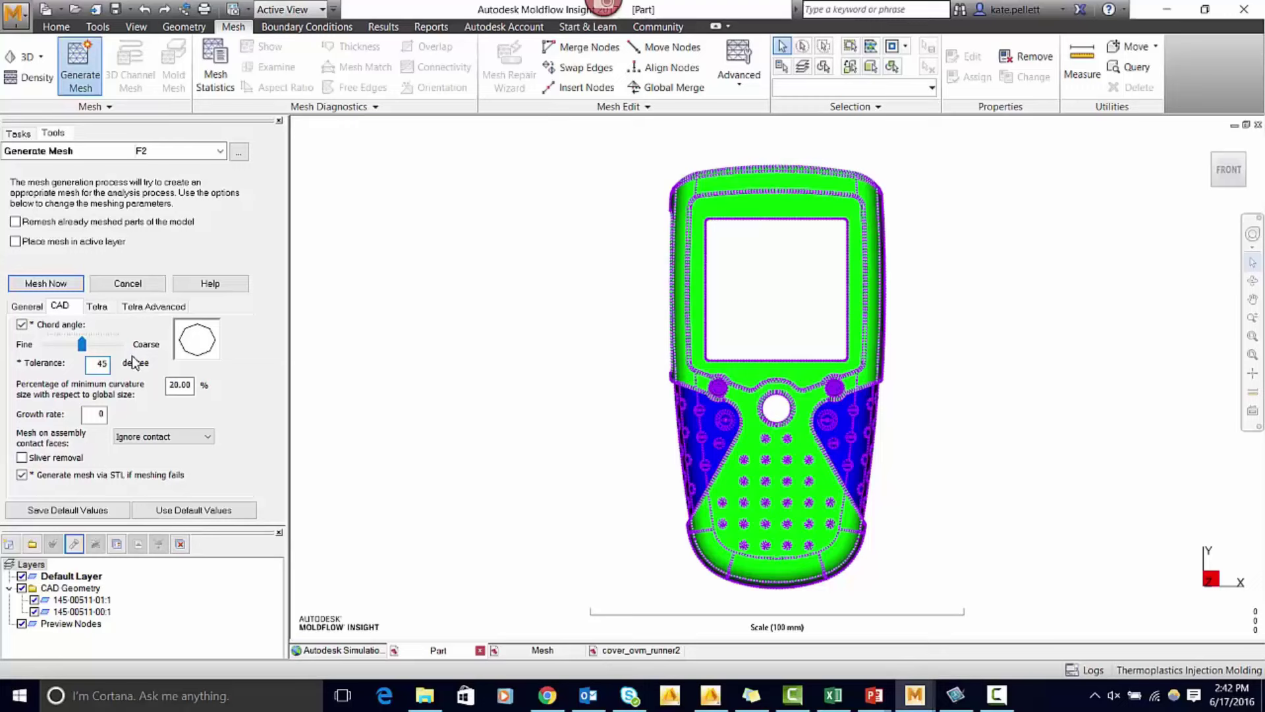
left_click(155, 437)
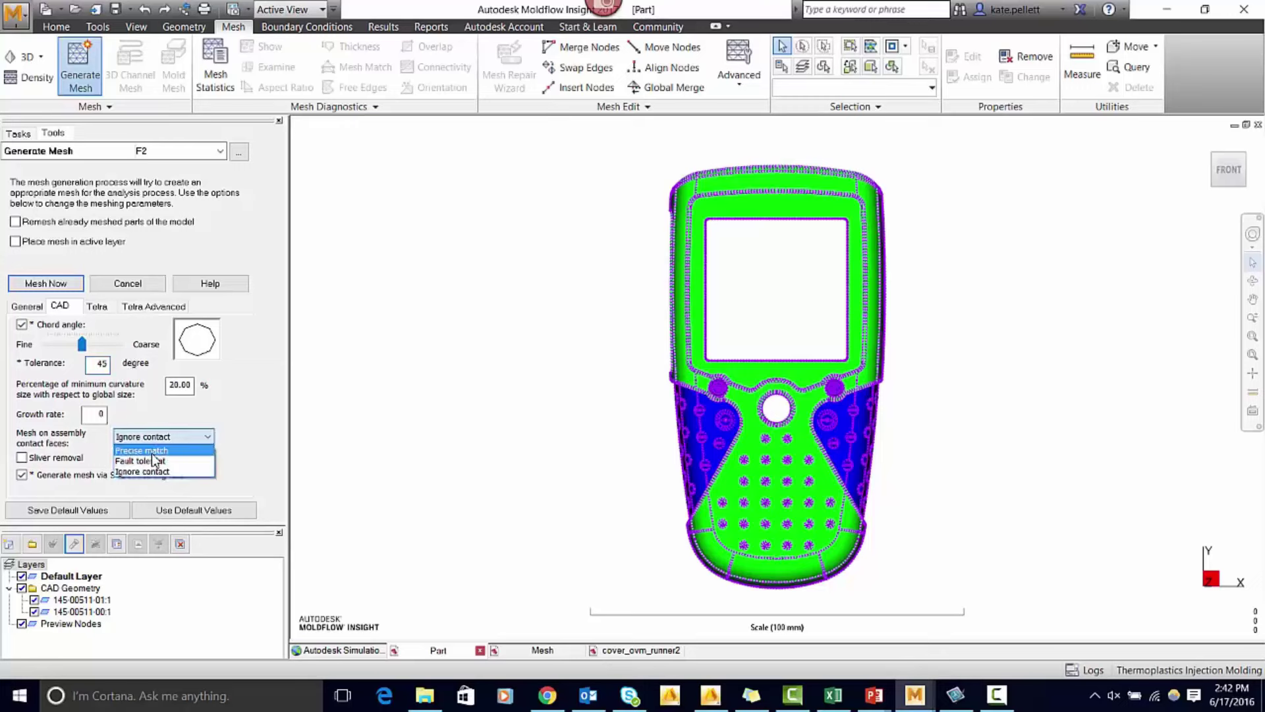
left_click(155, 460)
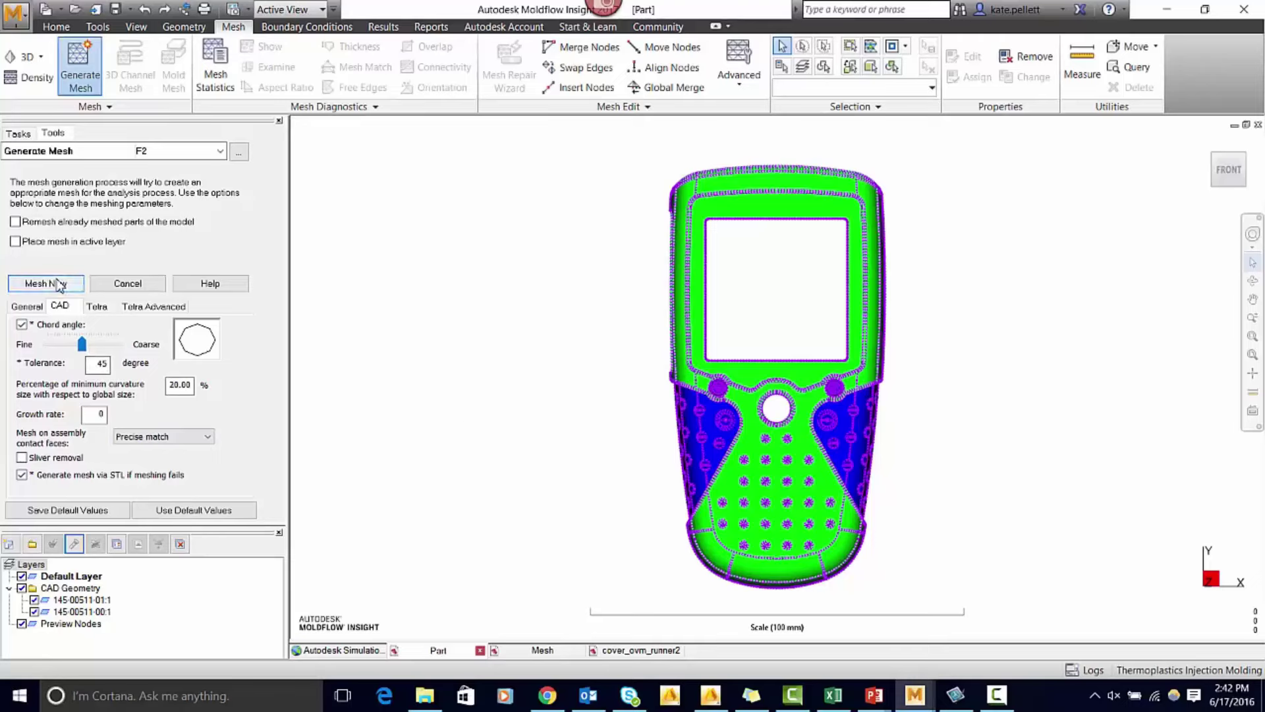
left_click(59, 284)
left_click(760, 399)
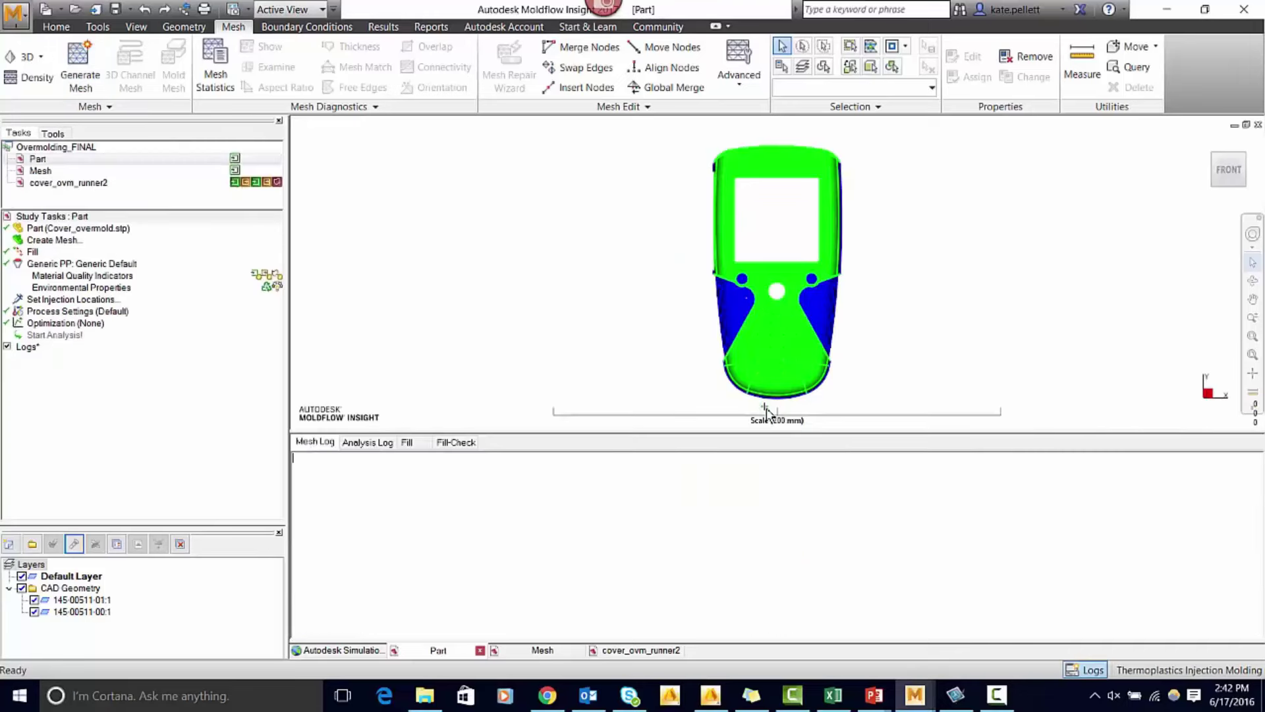
Open the Mesh study and set the molding process to Thermoplastics Overmolding
left_click(57, 171)
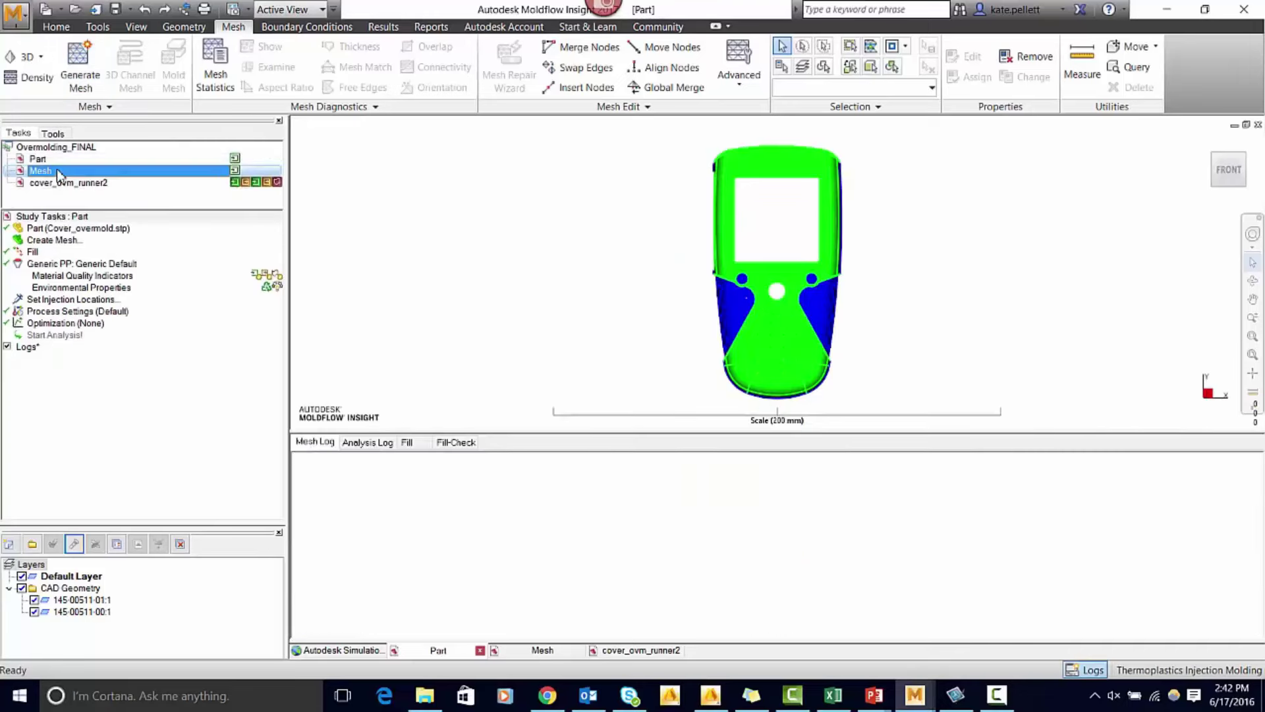
double_click(56, 170)
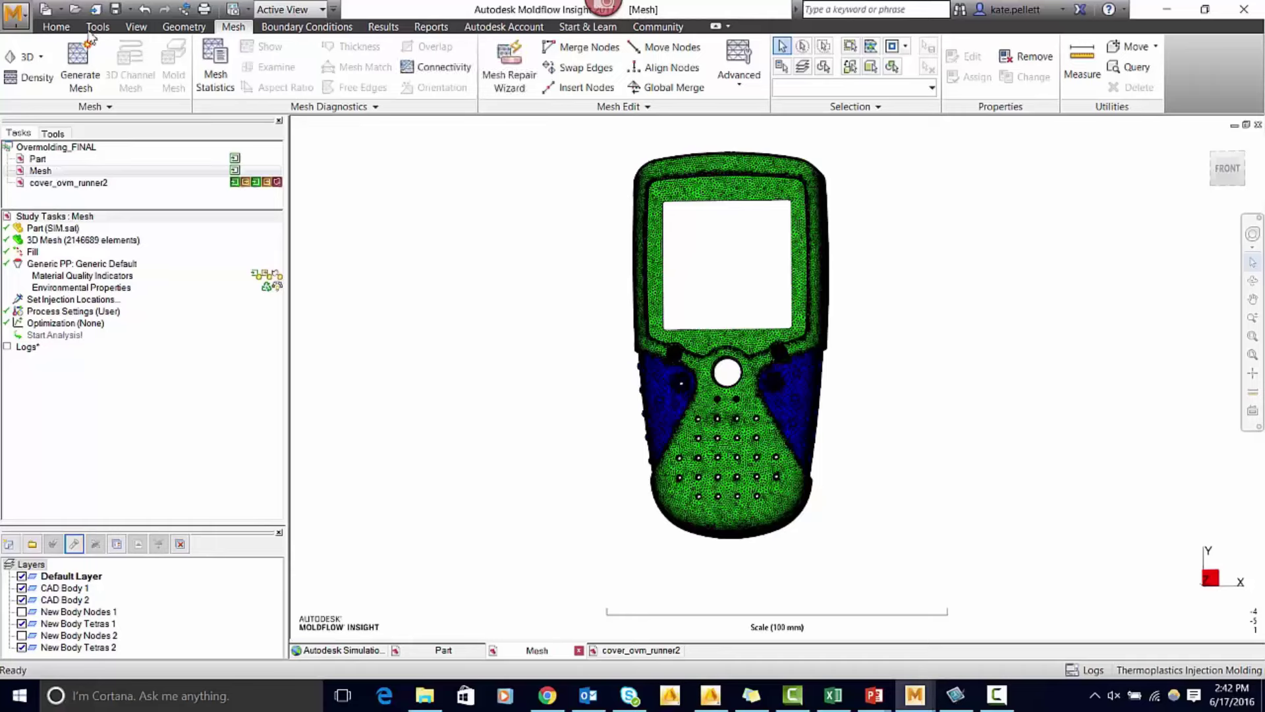
left_click(66, 27)
left_click(256, 81)
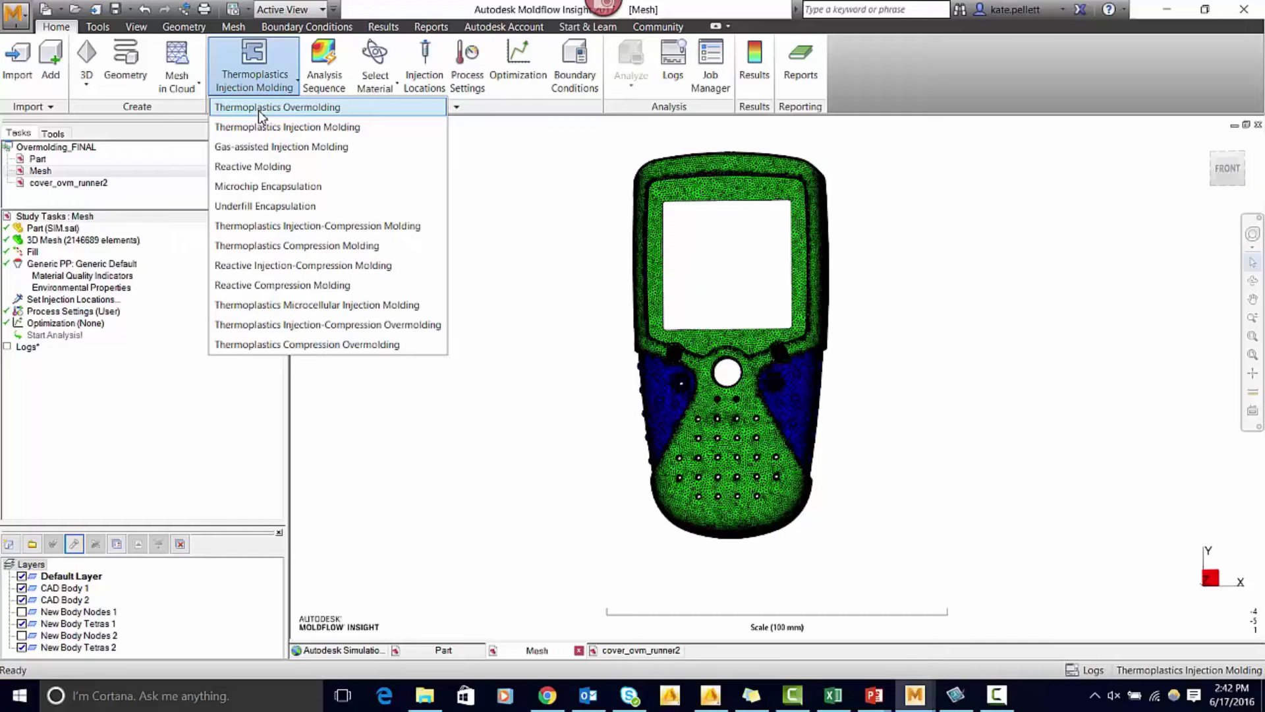
left_click(258, 110)
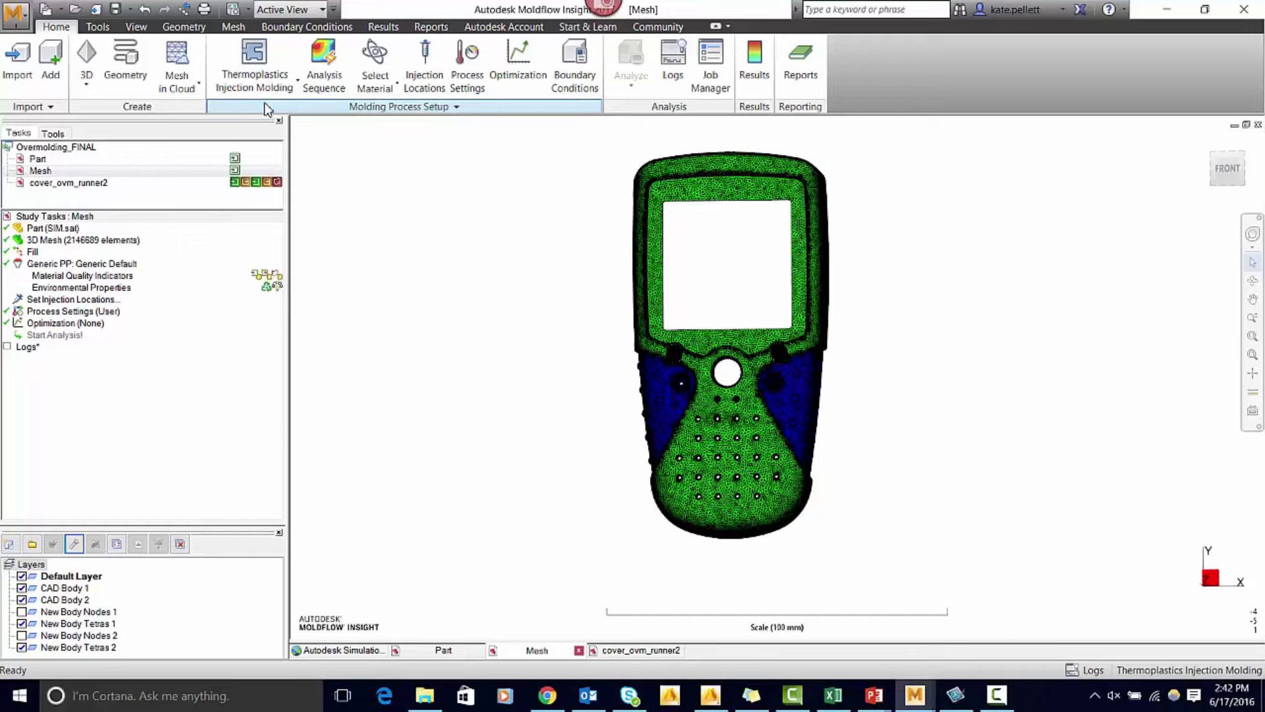
Set the analysis sequence to Fill + Pack + Overmolding Fill + Overmolding Pack + Warp
right_click(48, 253)
left_click(77, 262)
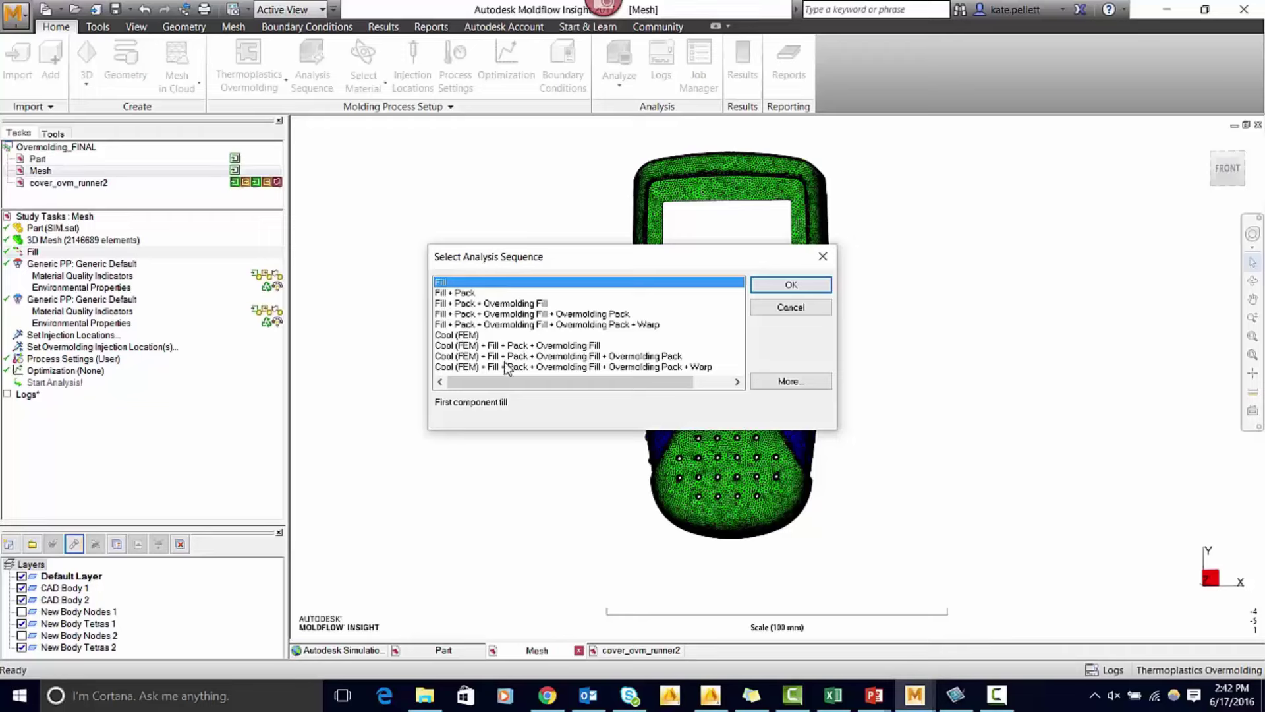
left_click(501, 325)
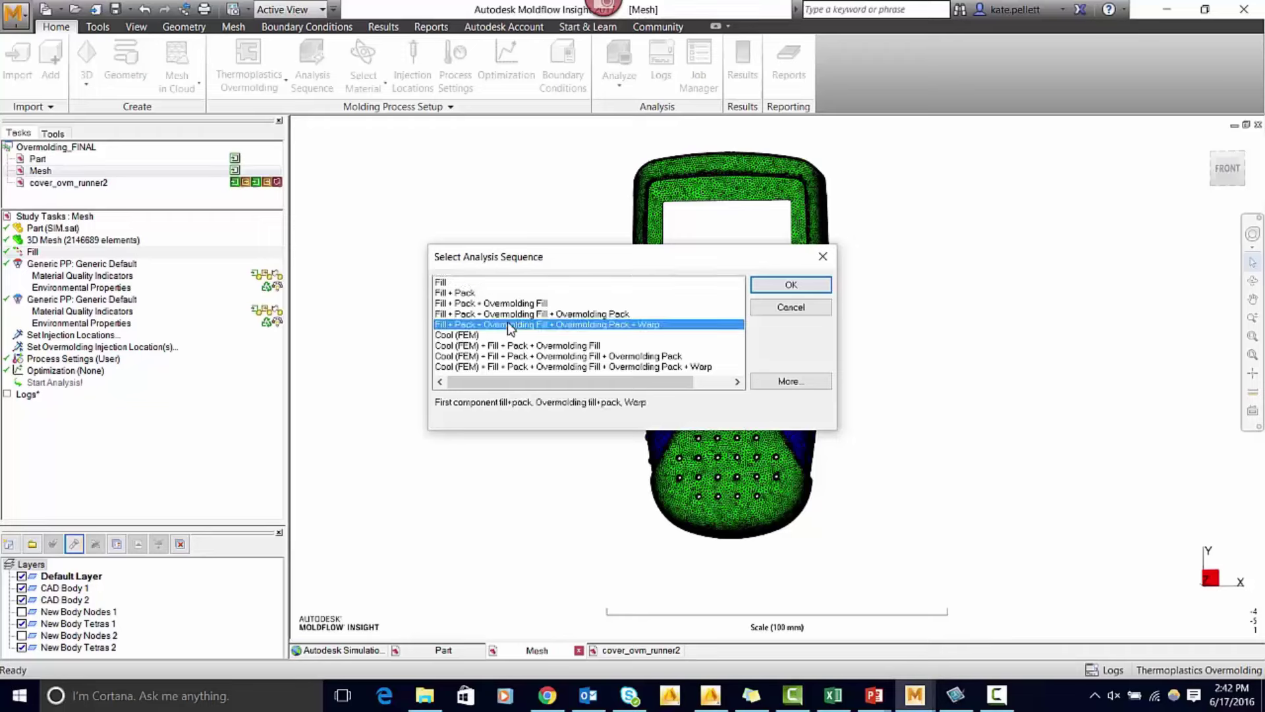
left_click(792, 285)
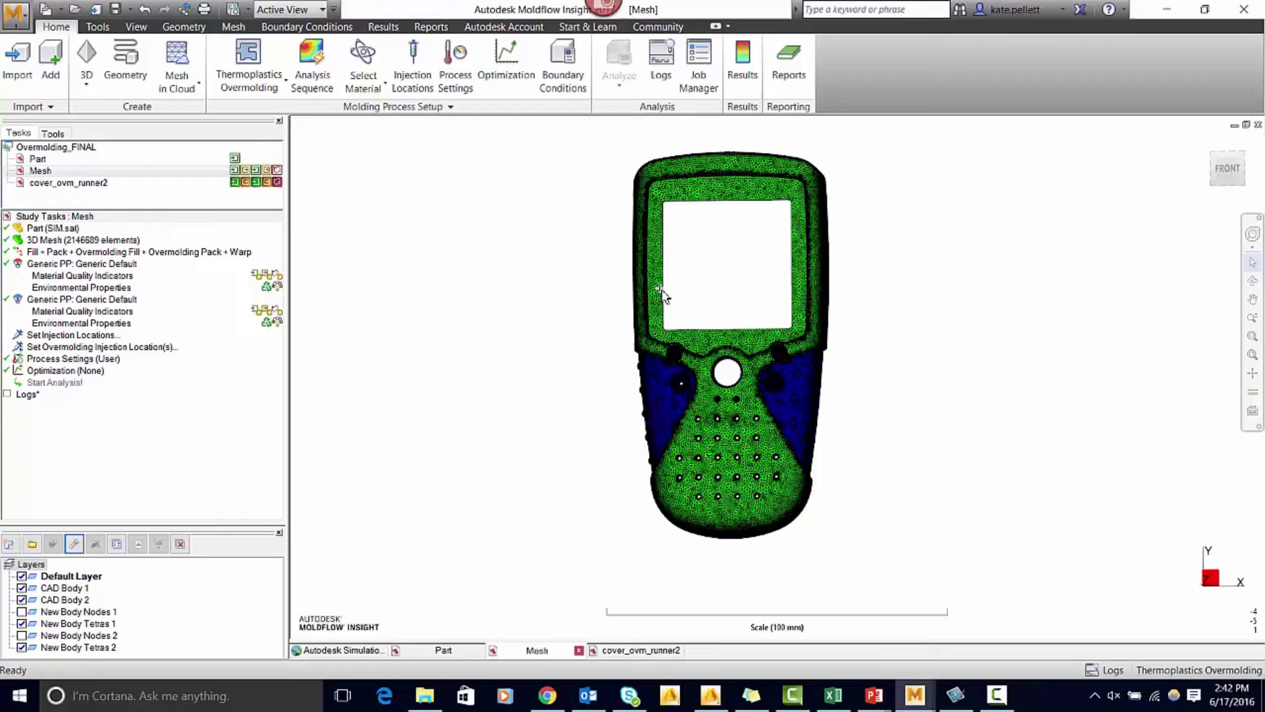
Assign Cycoloy XCY620S as the first-component material
double_click(100, 266)
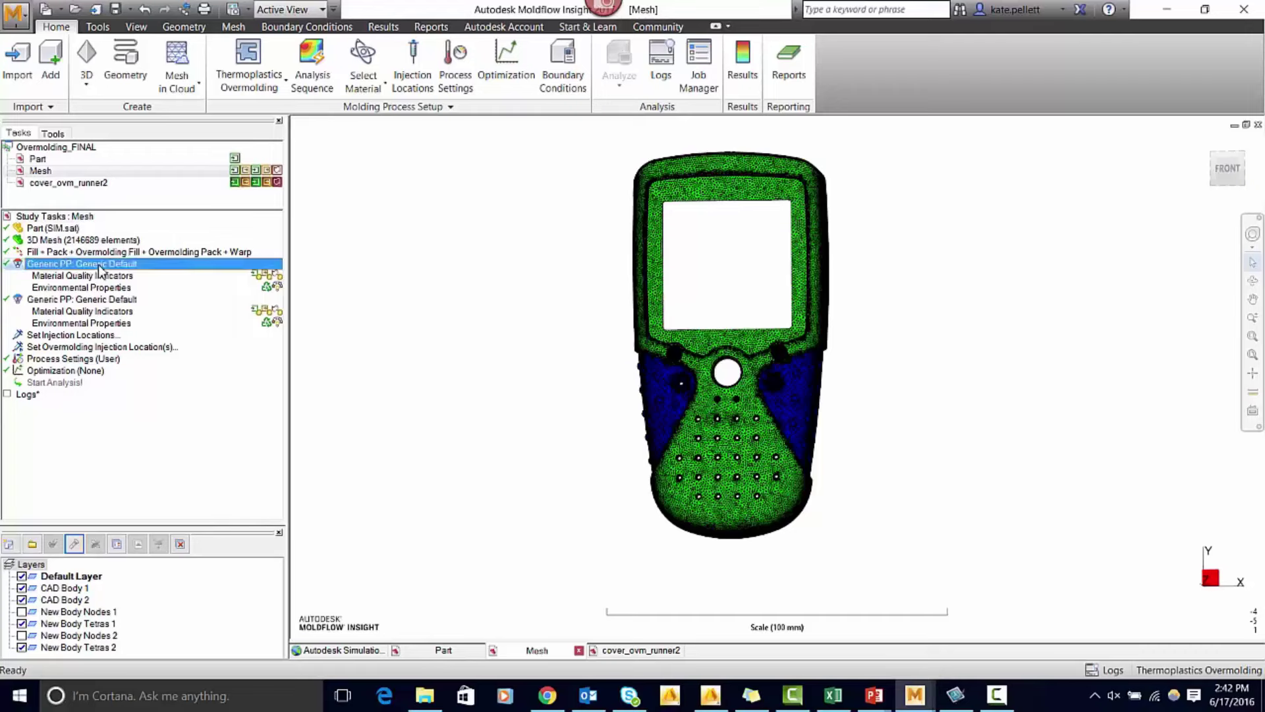
left_click(522, 254)
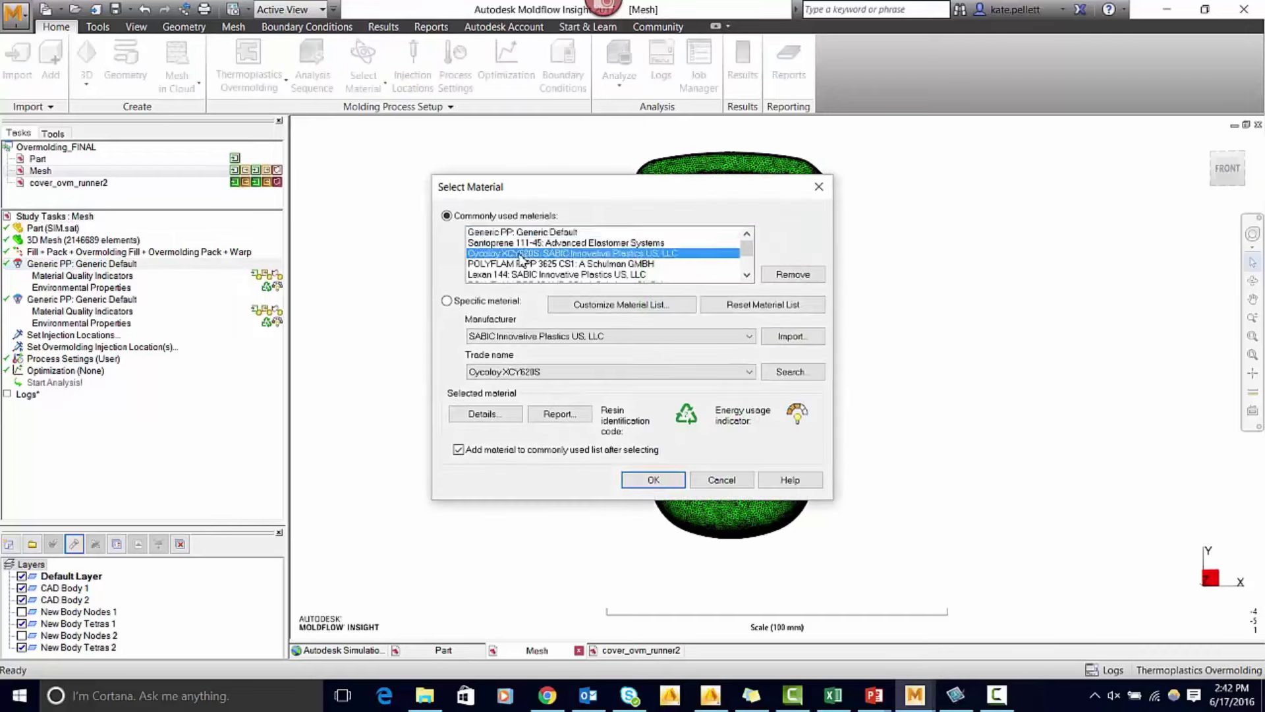
left_click(652, 479)
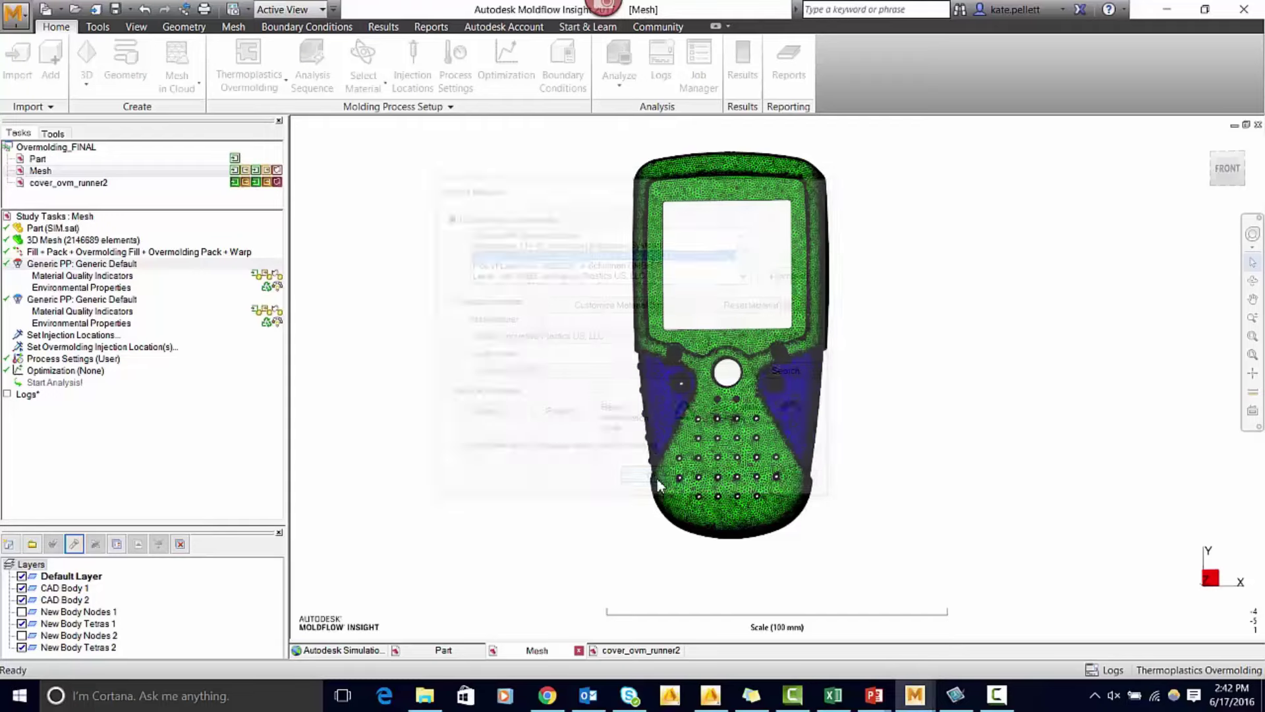
Assign Santoprene 111-45 as the overmolding component material
double_click(72, 300)
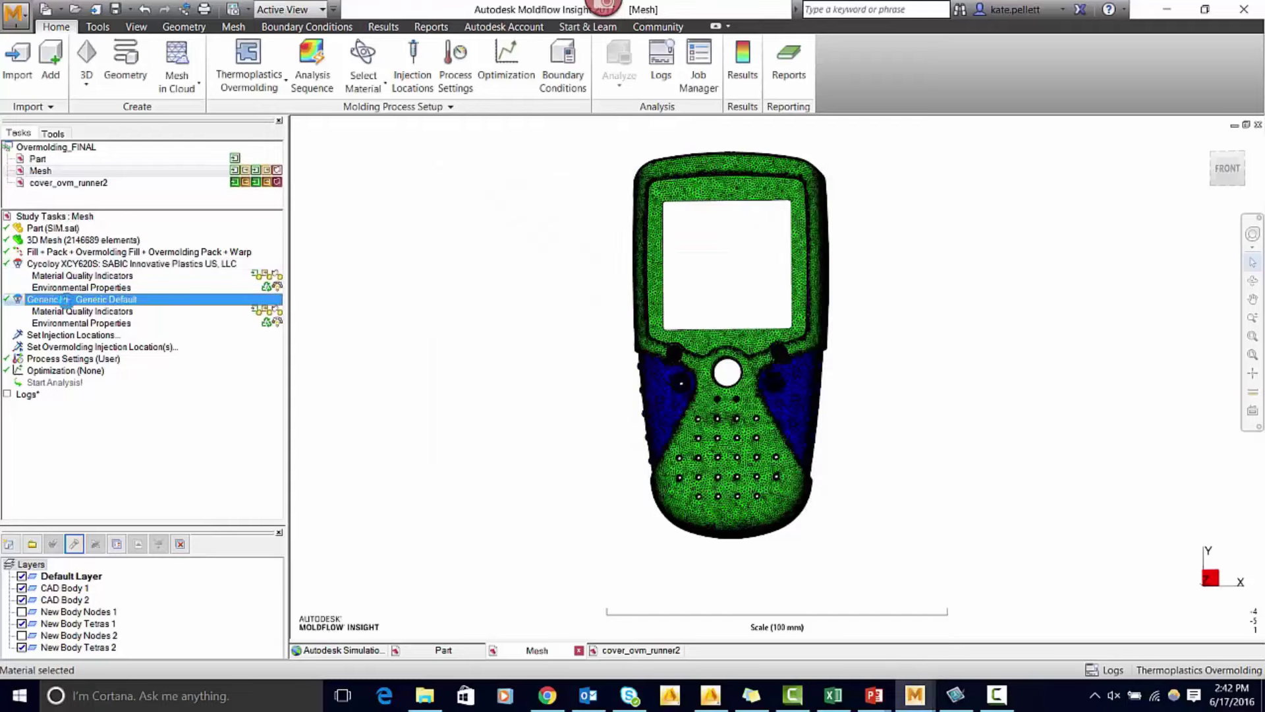
left_click(514, 255)
left_click(653, 478)
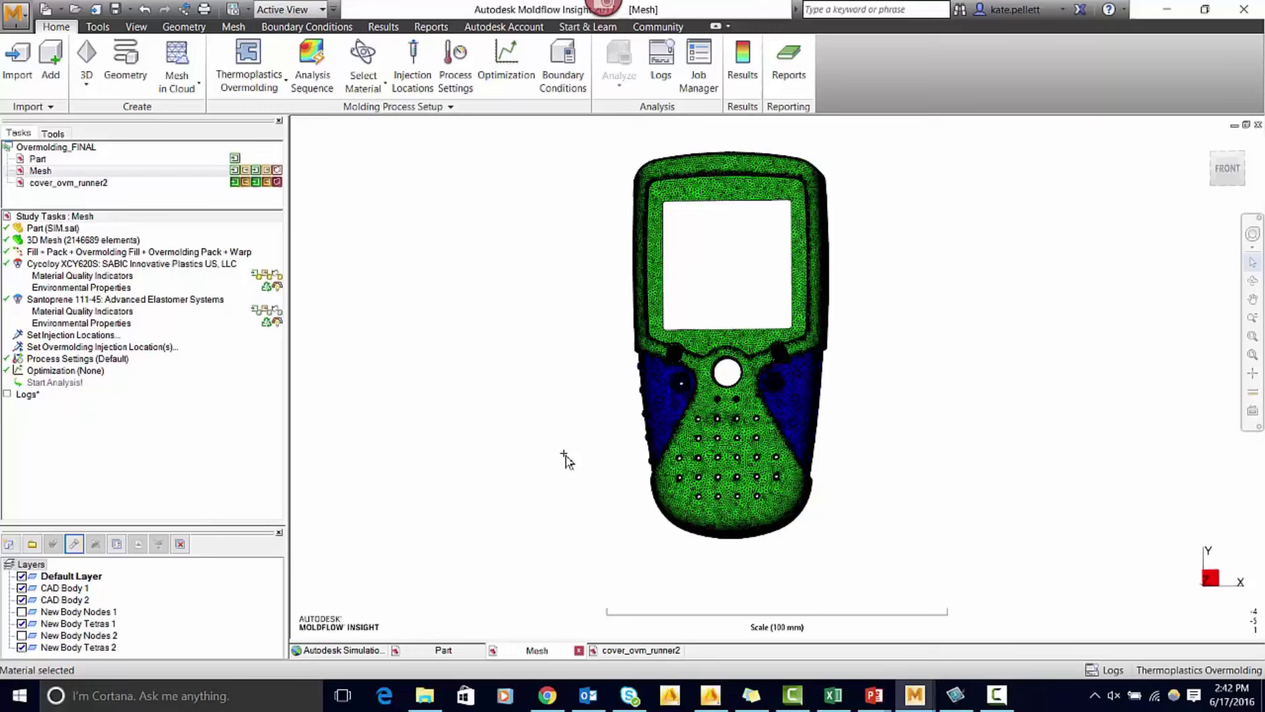
Place a single injection location on the edge below the cover's display window
left_click(98, 335)
double_click(99, 335)
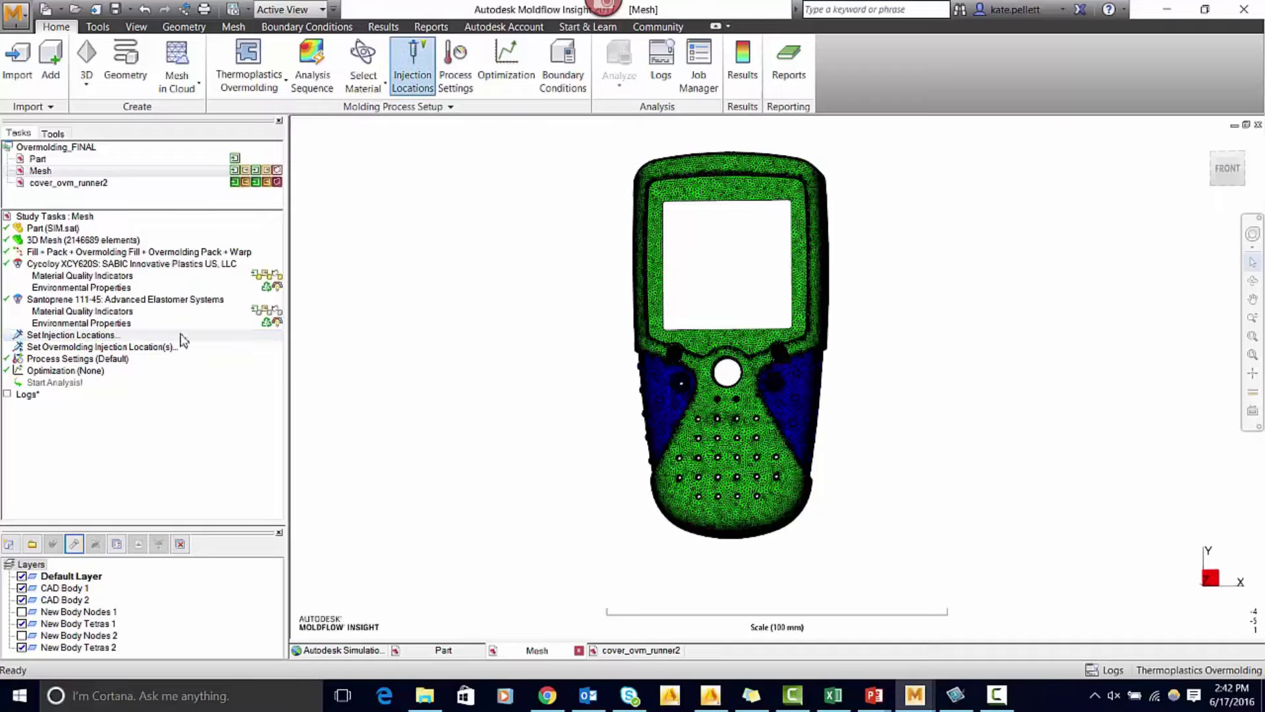
left_click(1237, 151)
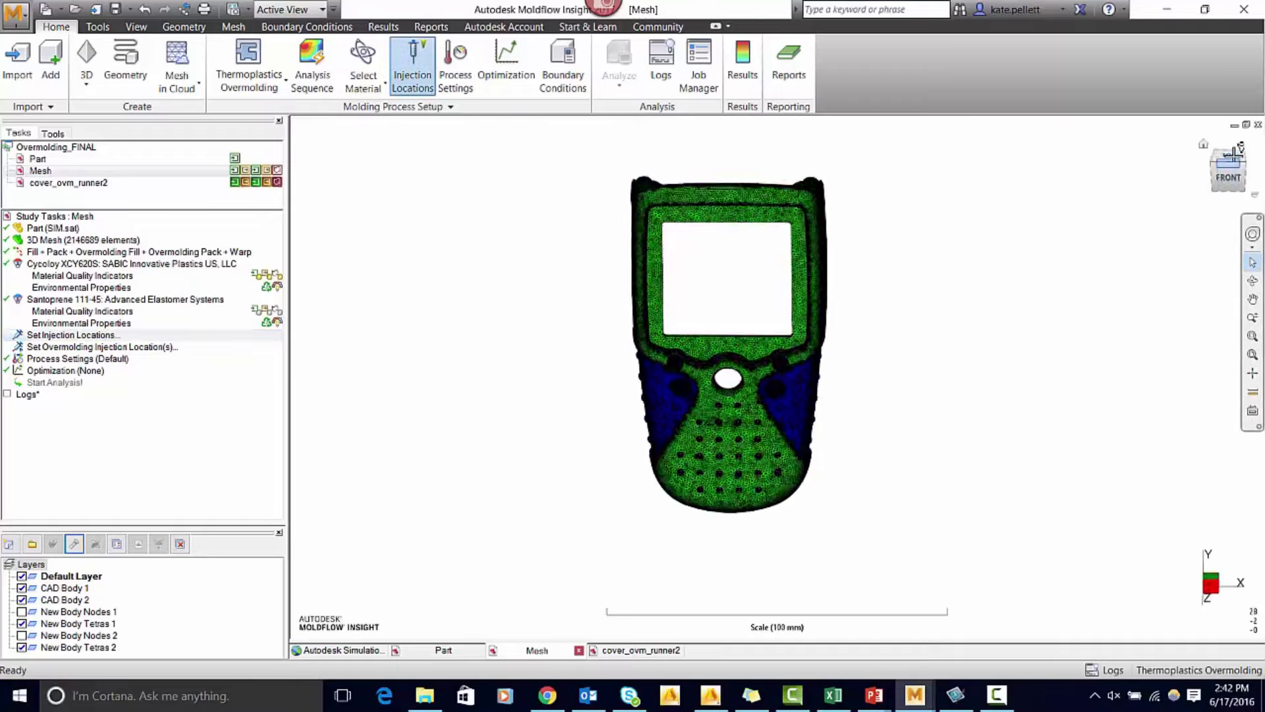
scroll(616, 275, "up", 6)
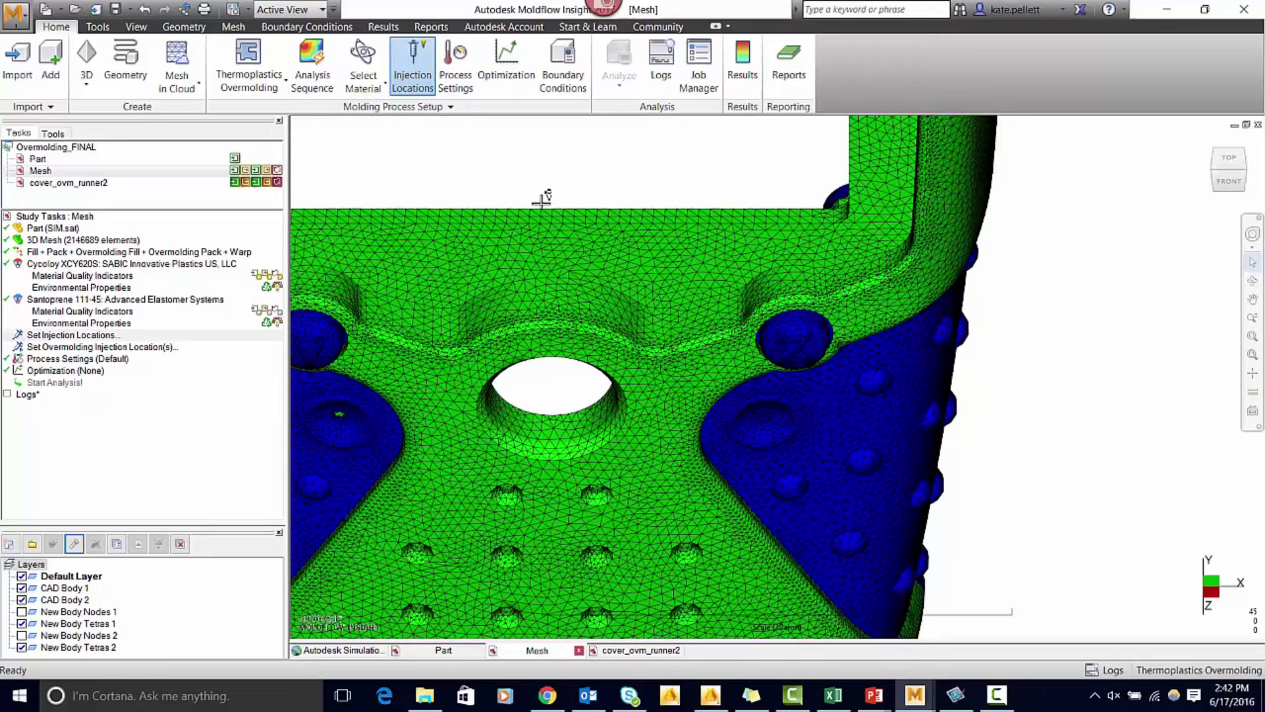
scroll(524, 194, "up", 1)
left_click(516, 193)
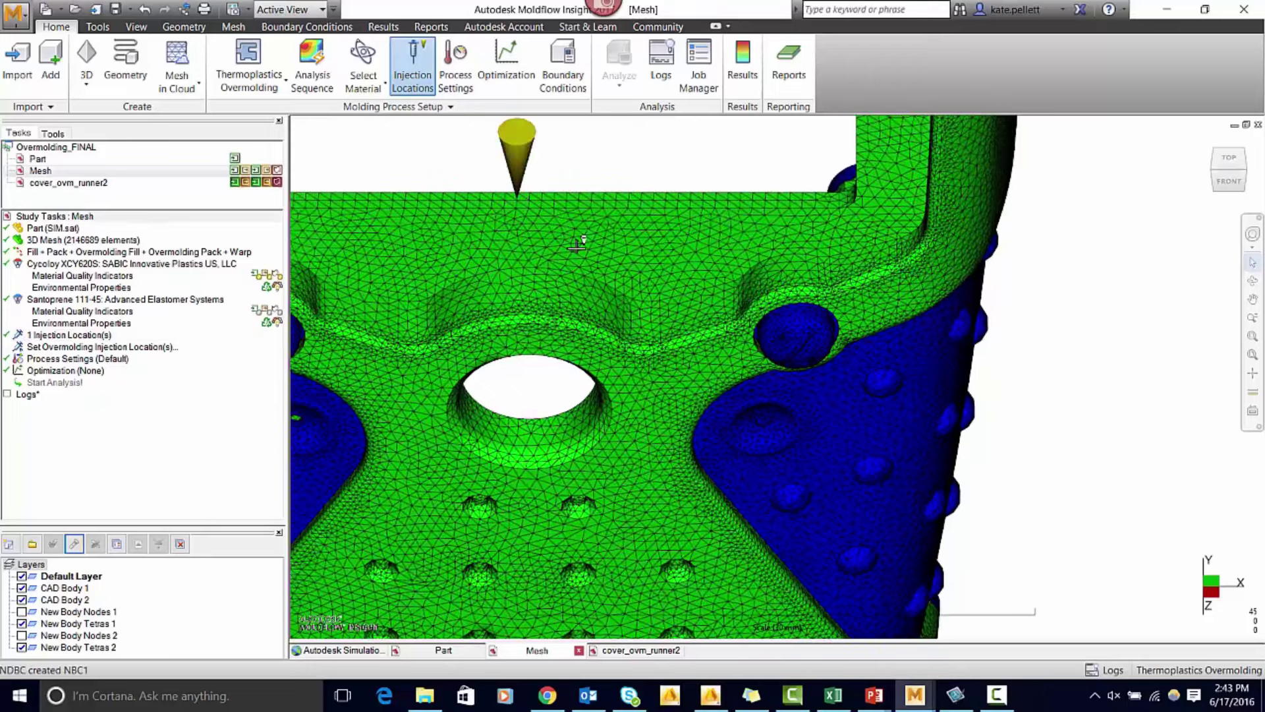
scroll(579, 240, "down", 5)
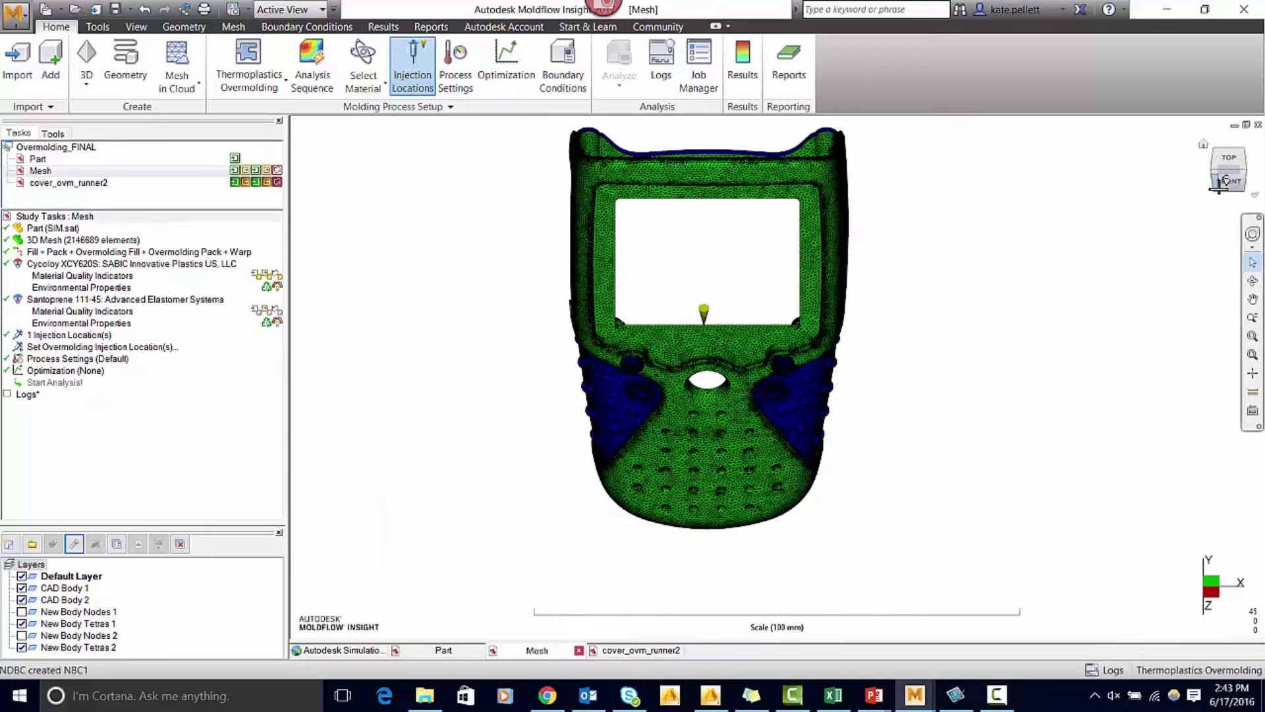
left_click(1227, 179)
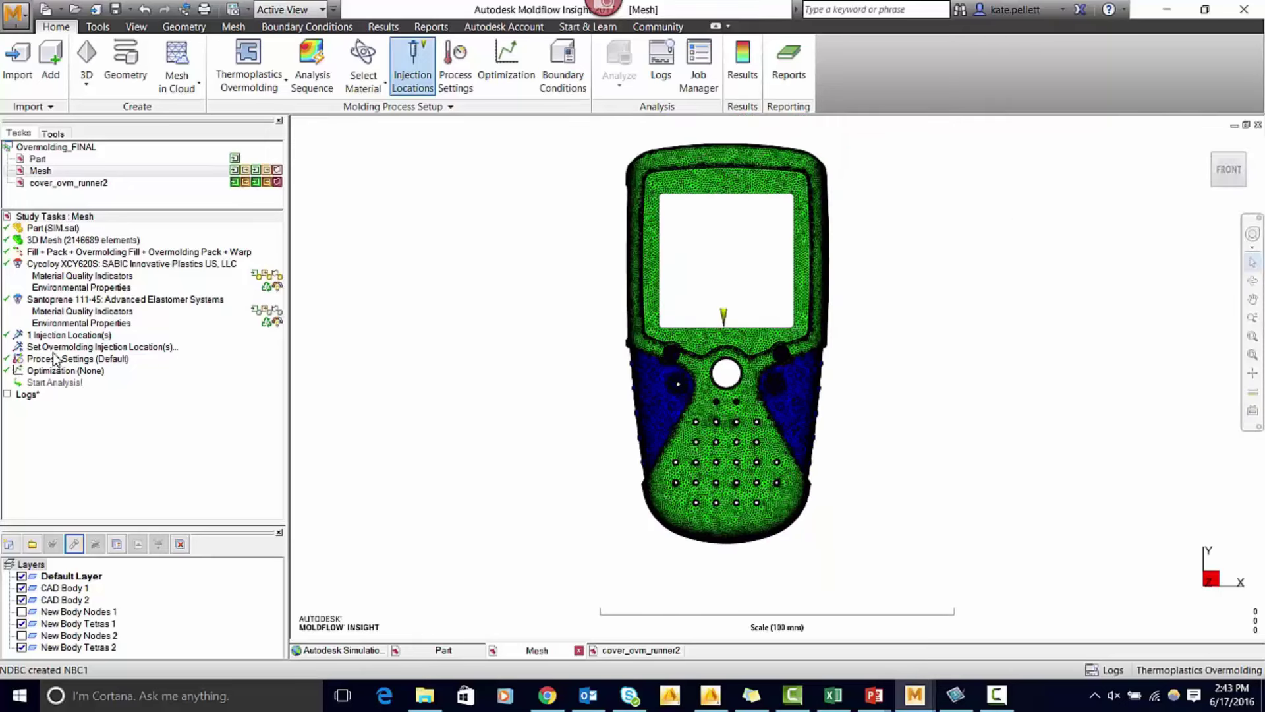
Hide layer New Body Tetras 1 and box-select the New Body Tetras 2 elements
left_click(21, 648)
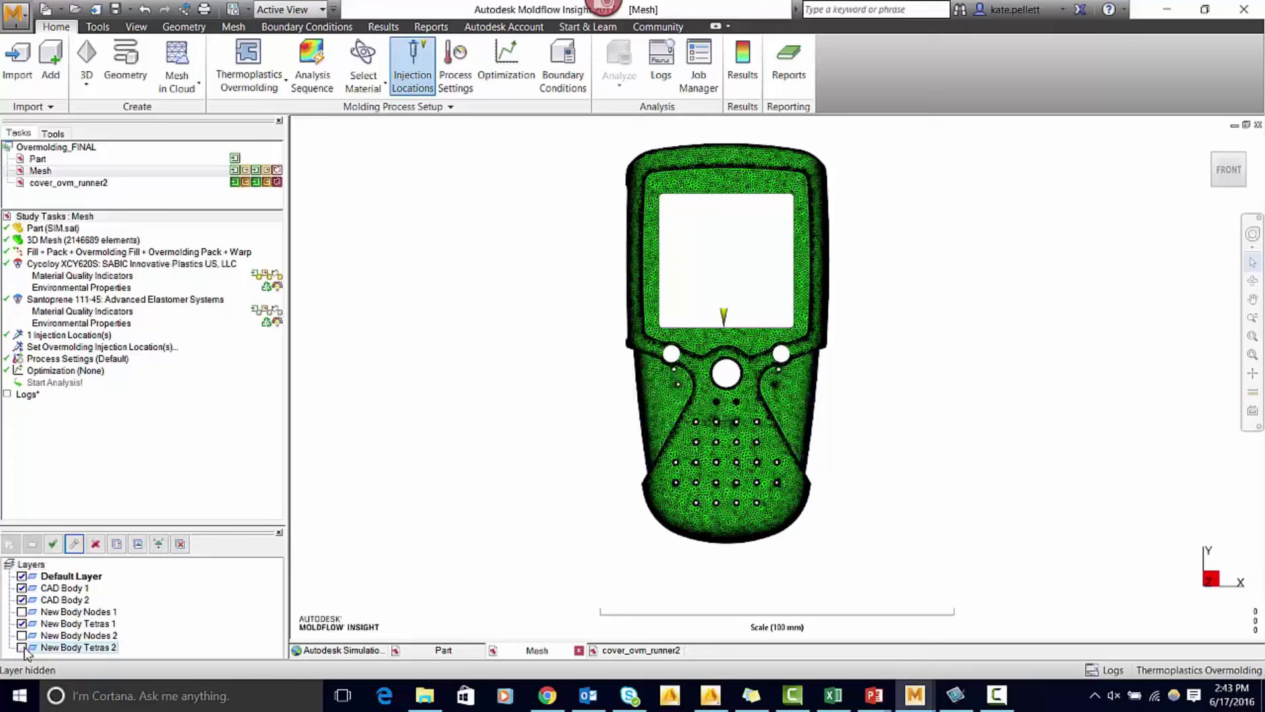
left_click(22, 647)
left_click(22, 623)
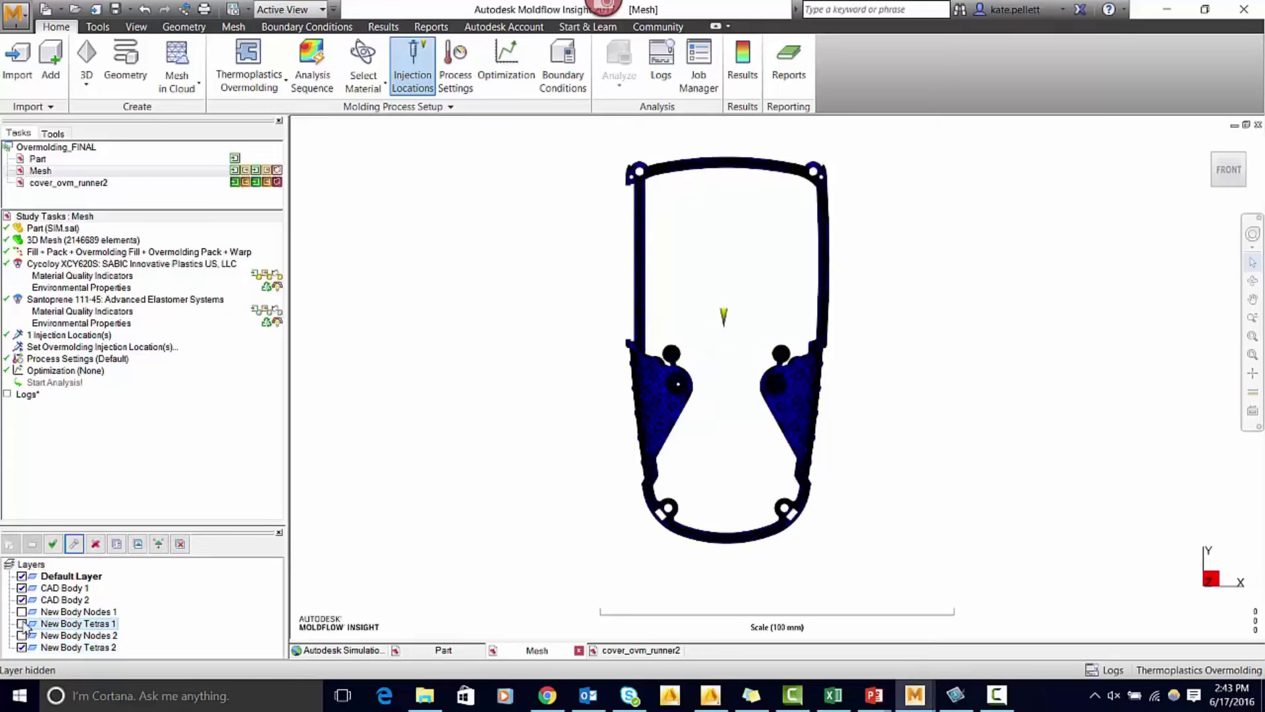
mouse_move(559, 129)
left_mouse_down()
mouse_move(884, 457)
mouse_move(899, 554)
left_mouse_up()
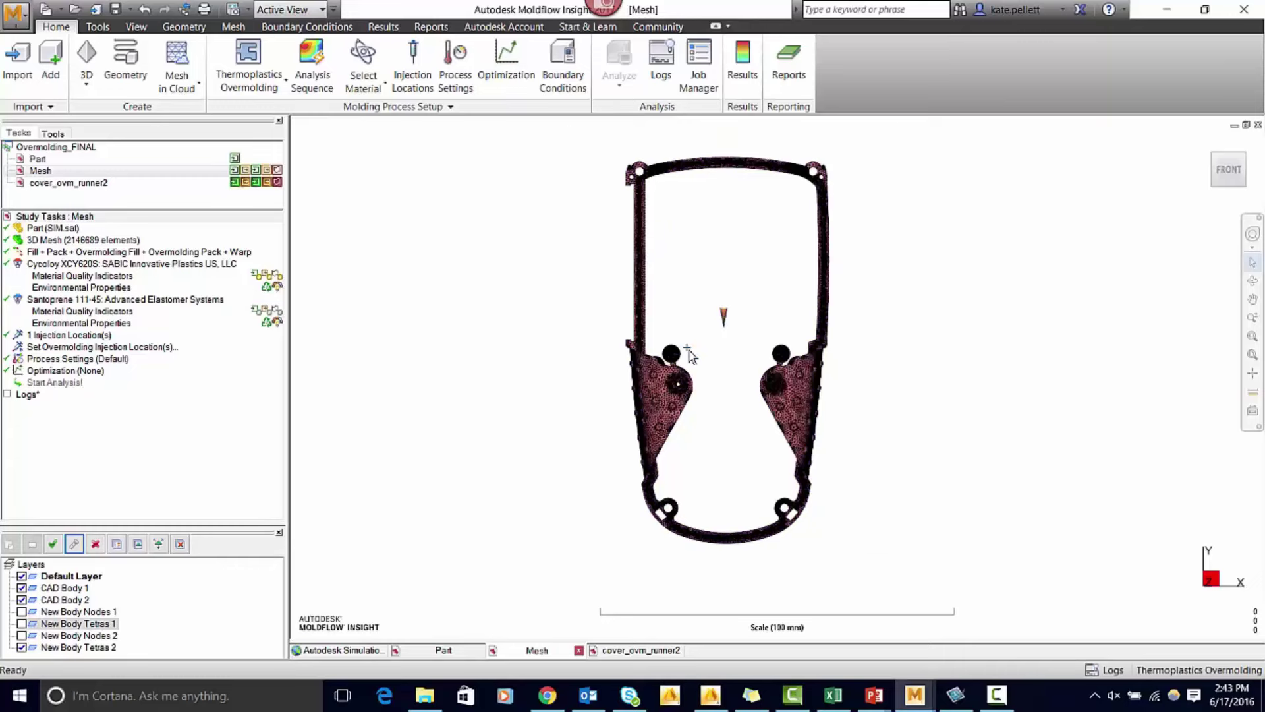
Set the selected elements' overmolding component to 2nd shot in their properties
right_click(661, 400)
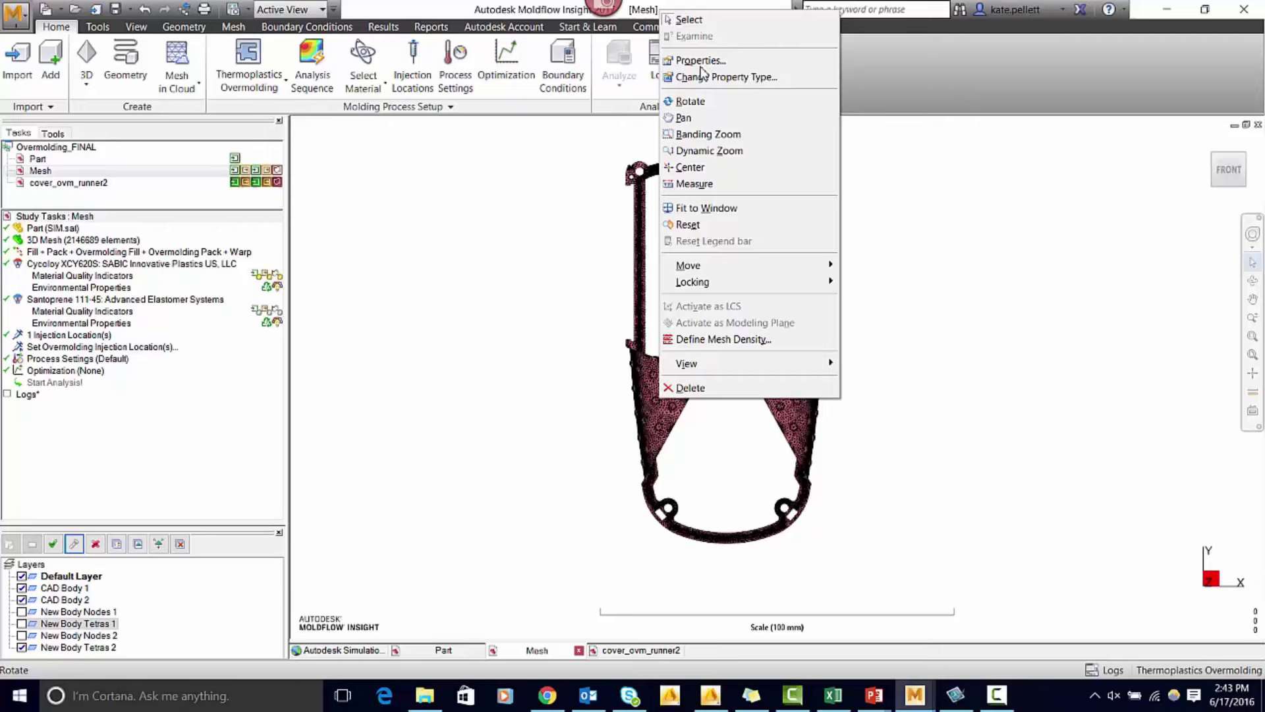
left_click(714, 61)
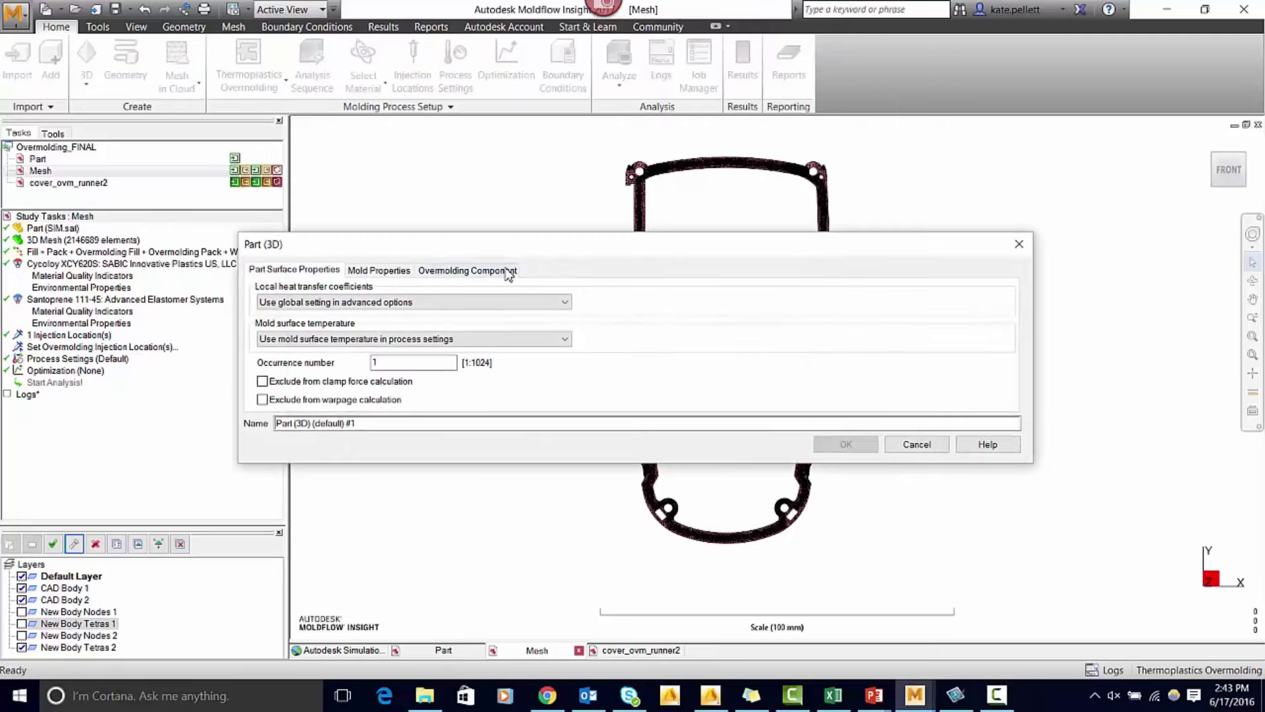
left_click(507, 274)
left_click(400, 291)
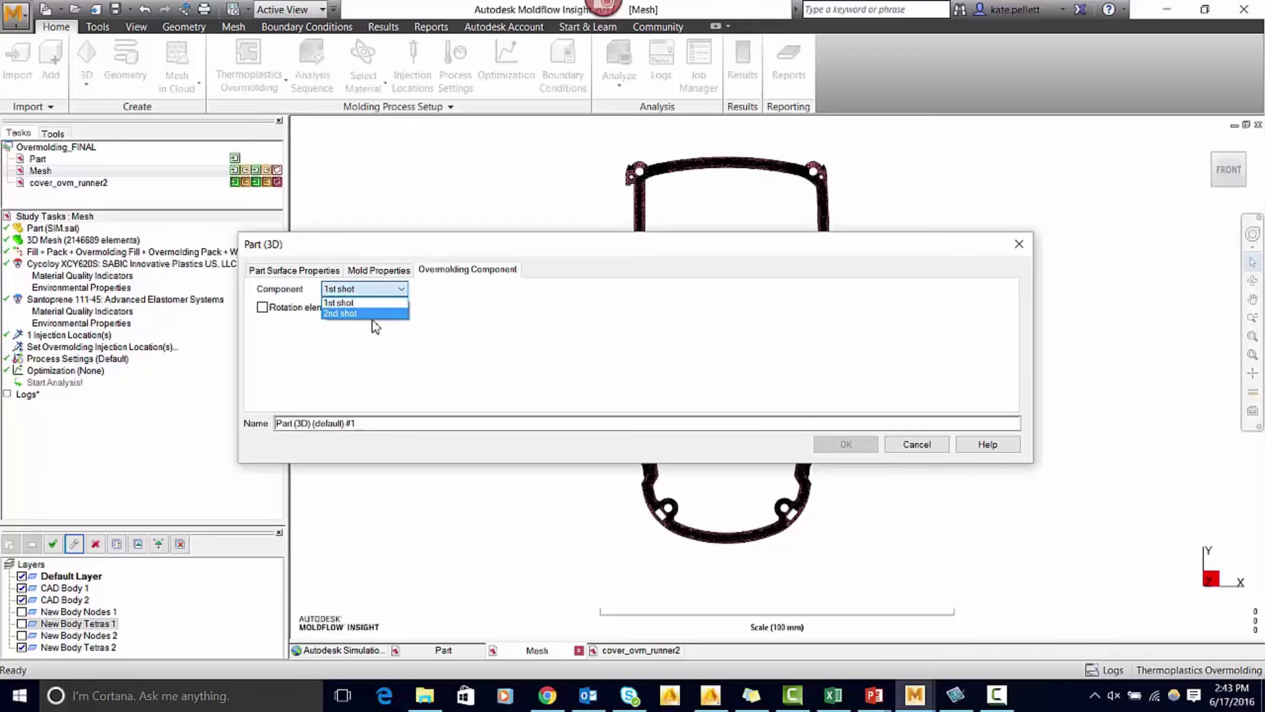
left_click(370, 314)
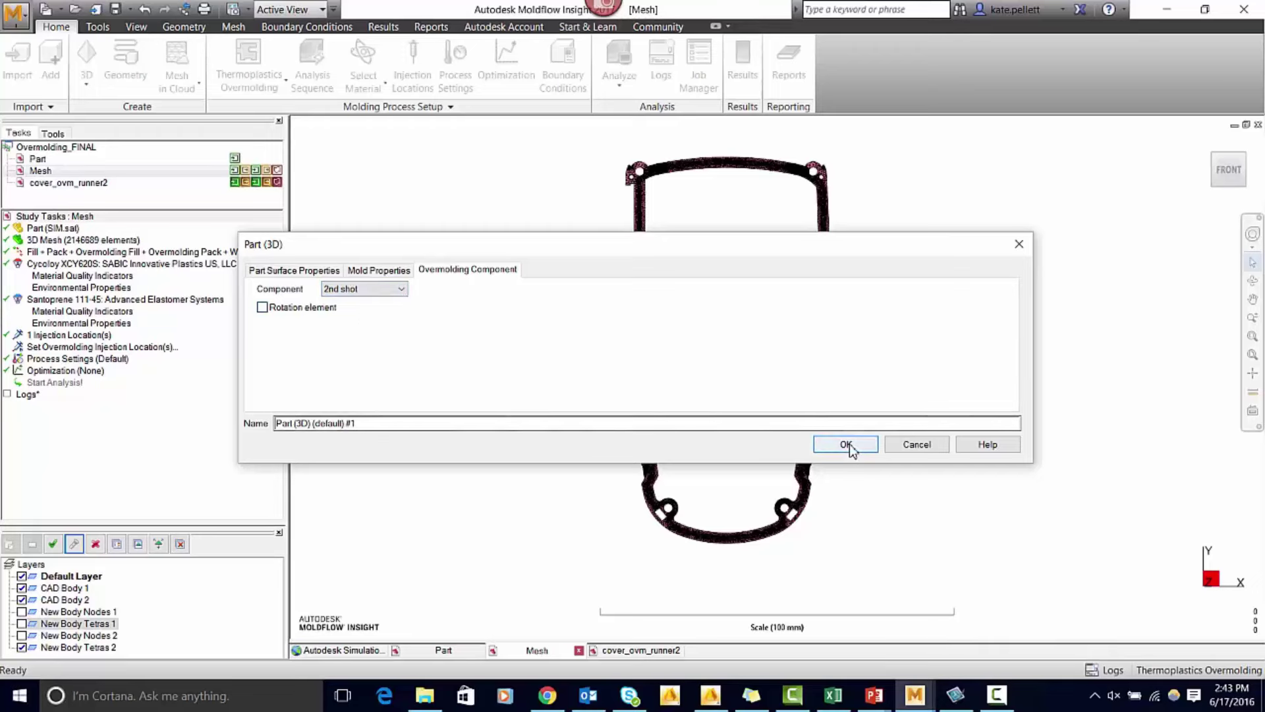
left_click(846, 444)
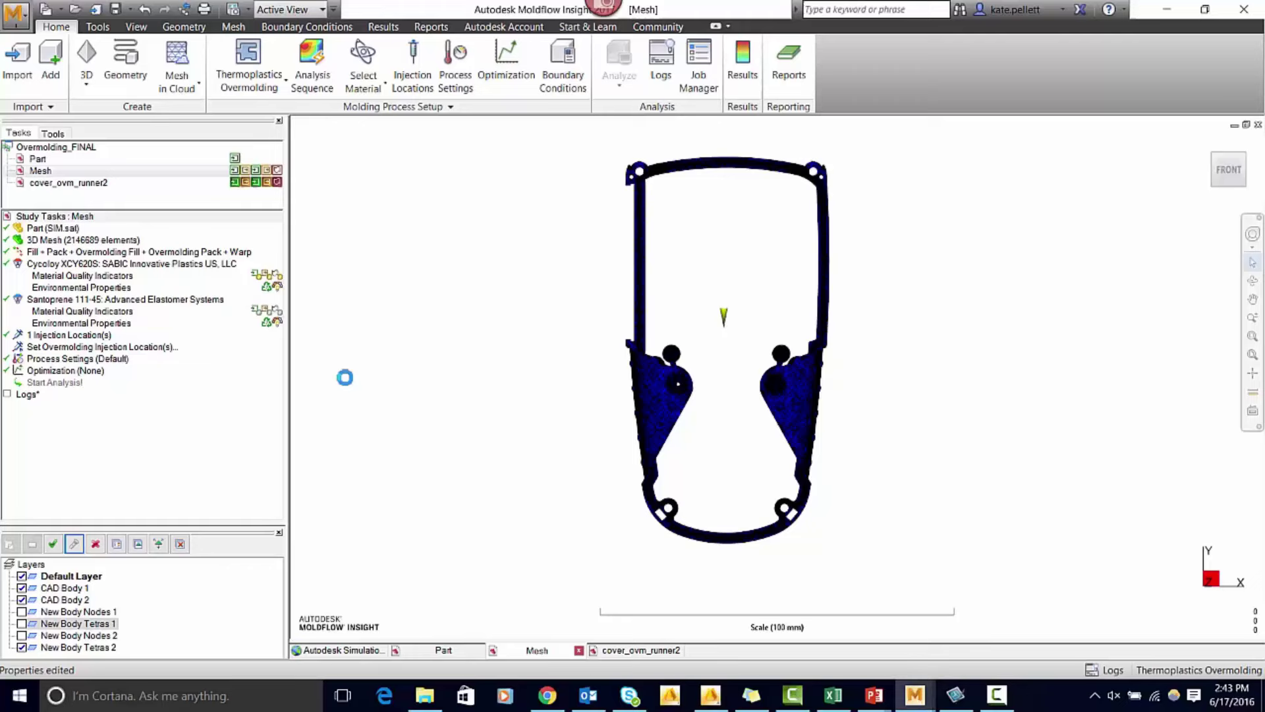
Re-show New Body Tetras 1 and place an overmolding injection location on the cover's bottom edge
left_click(22, 624)
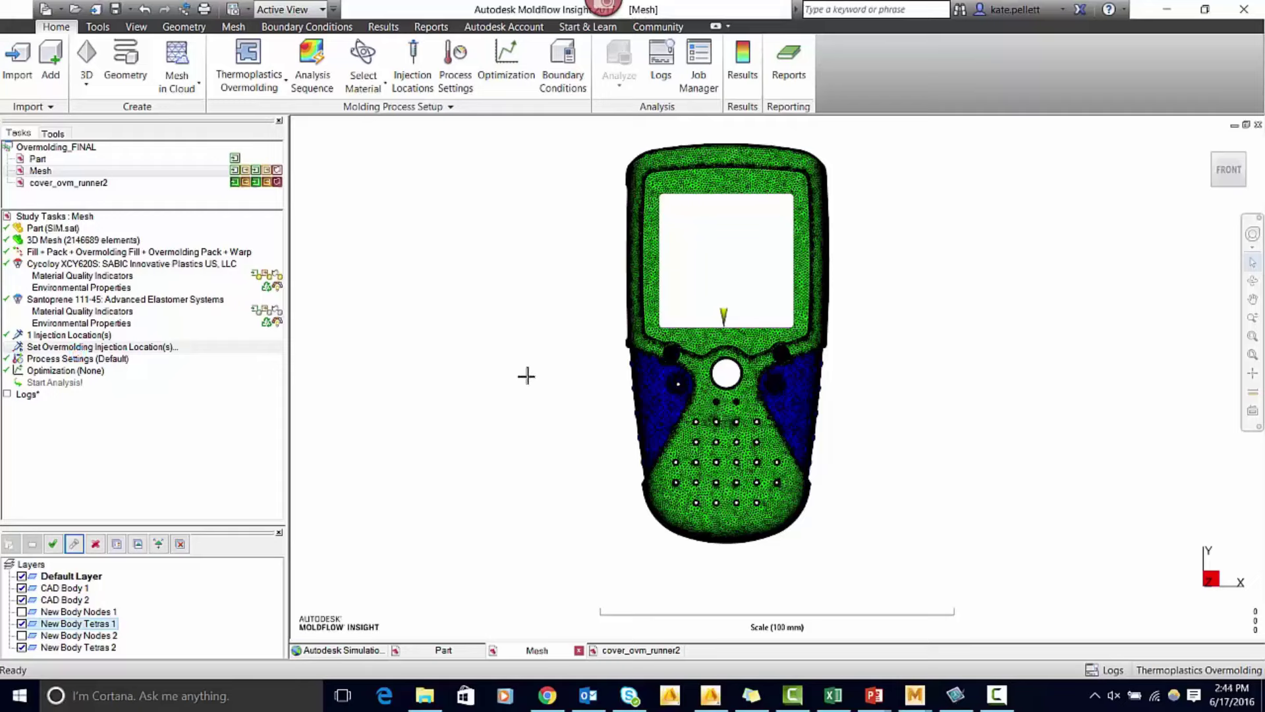
middle_click_drag(725, 598, 734, 489)
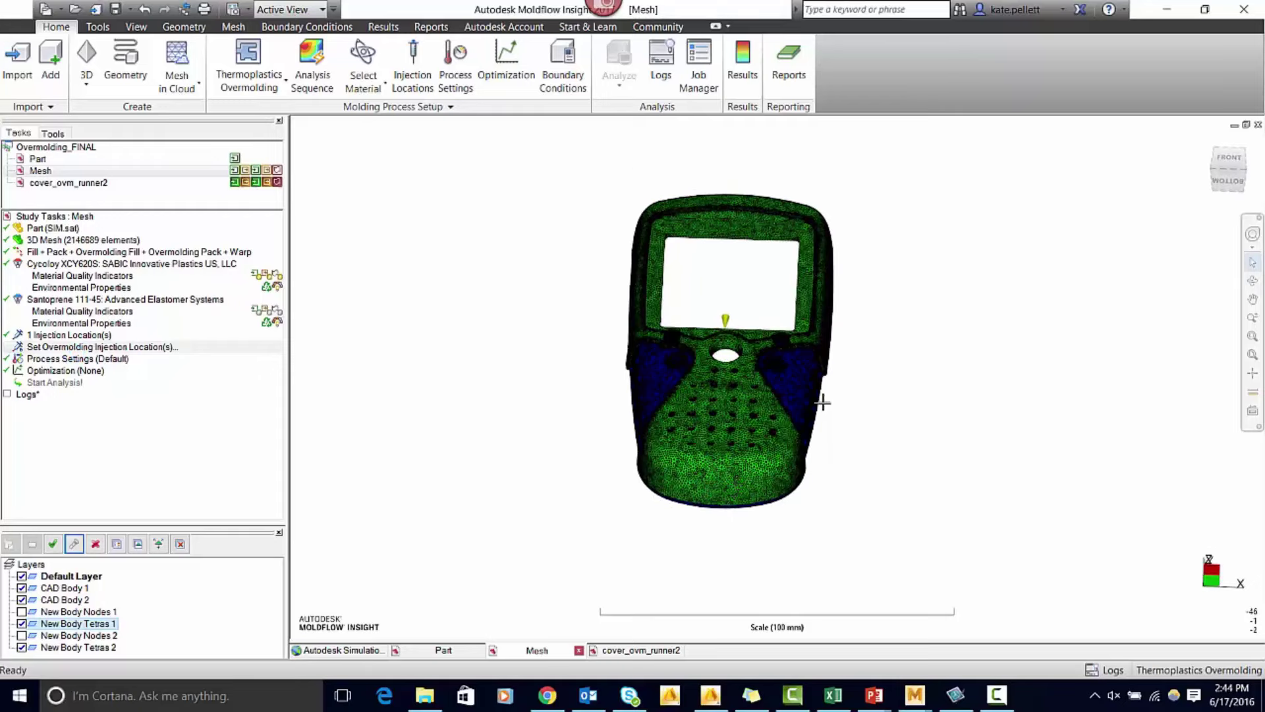
left_click(1227, 179)
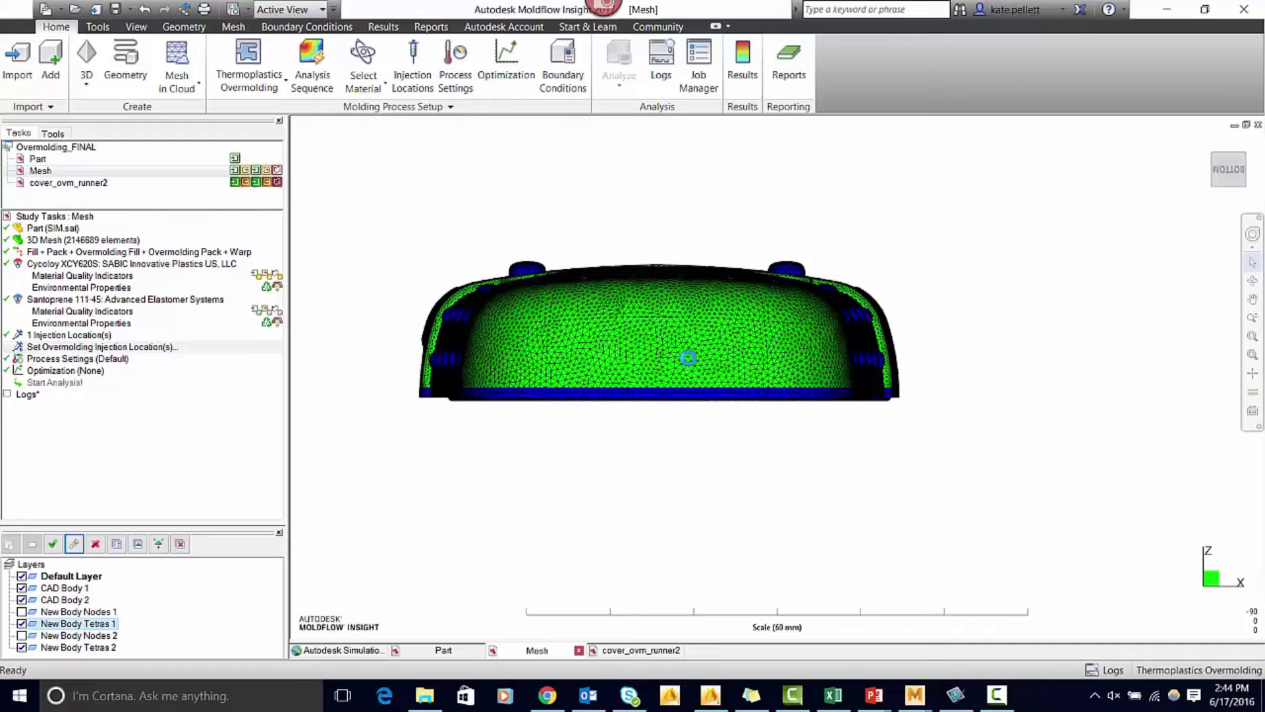
left_click(647, 398)
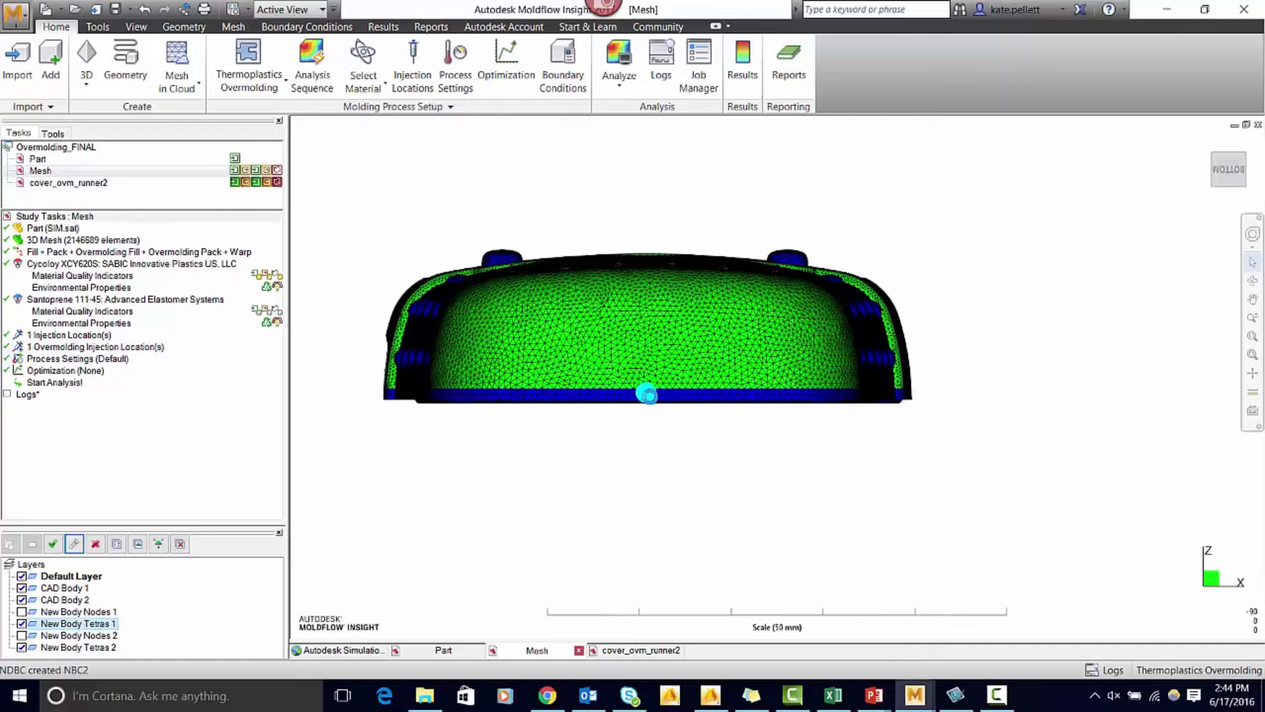
middle_click_drag(683, 203, 679, 291)
key("F6")
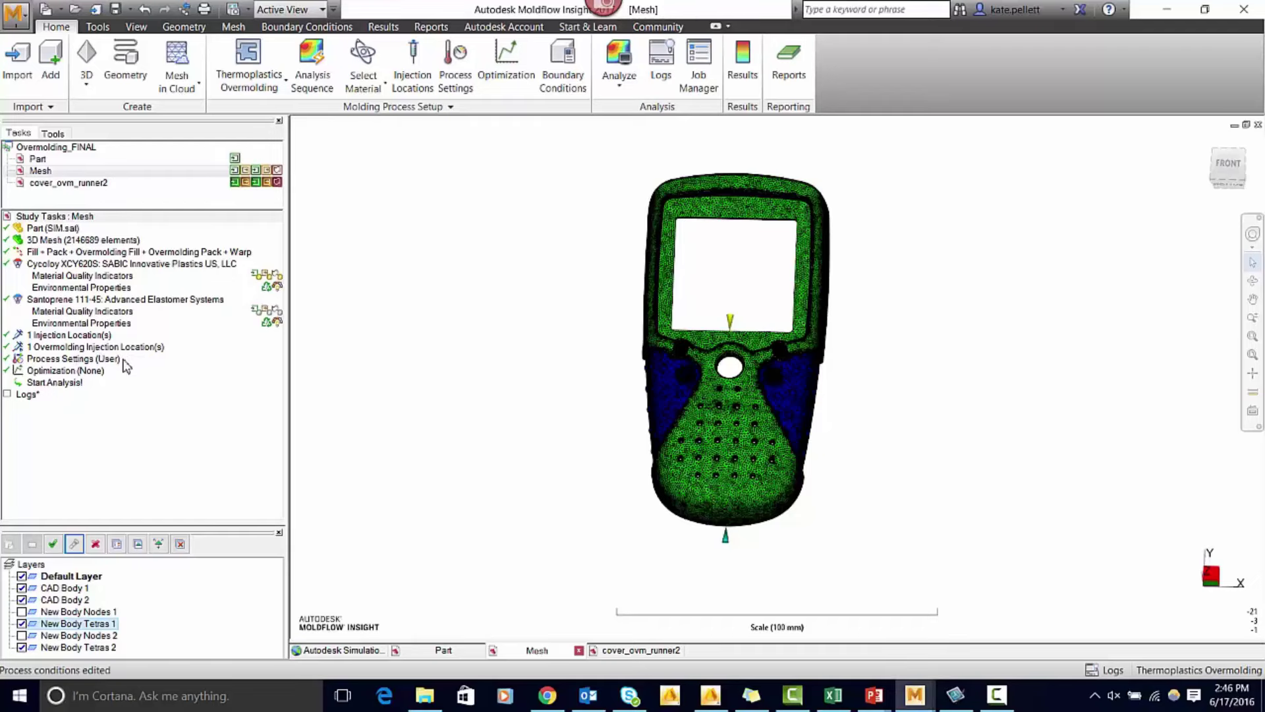
In Process Settings, set first-shot filling control to a 0.6 s injection time
double_click(125, 360)
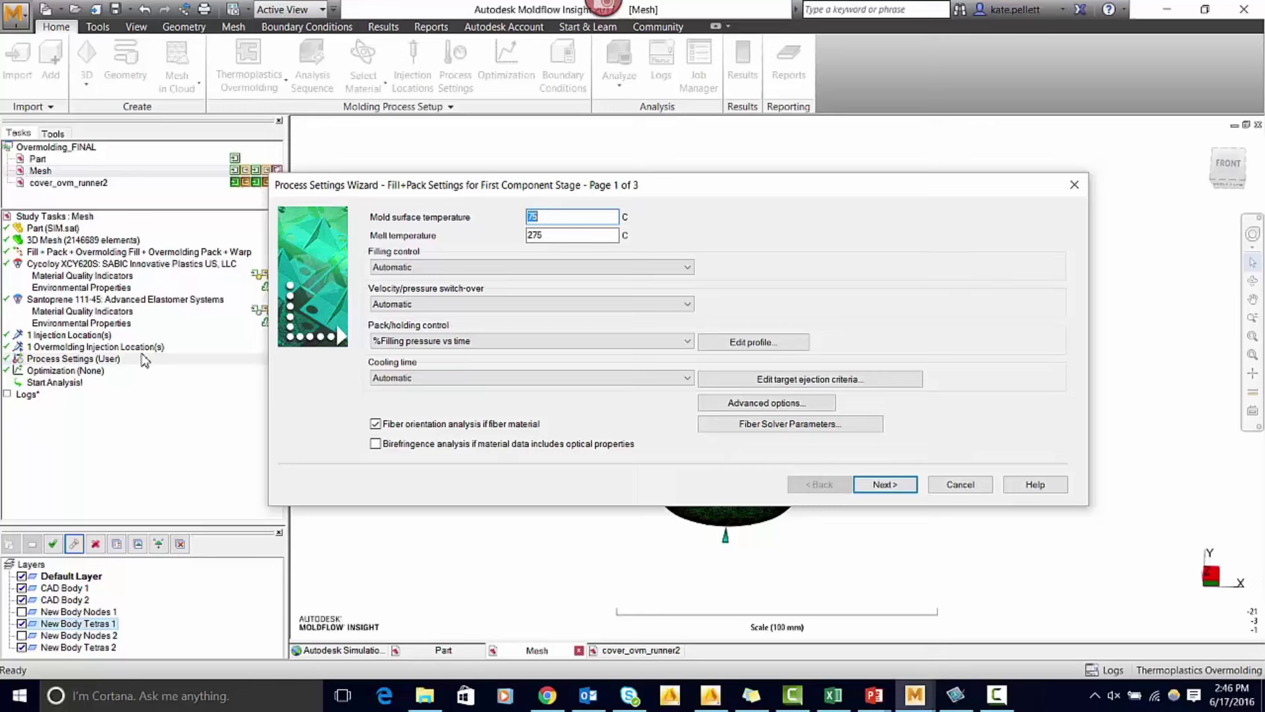
left_click(419, 270)
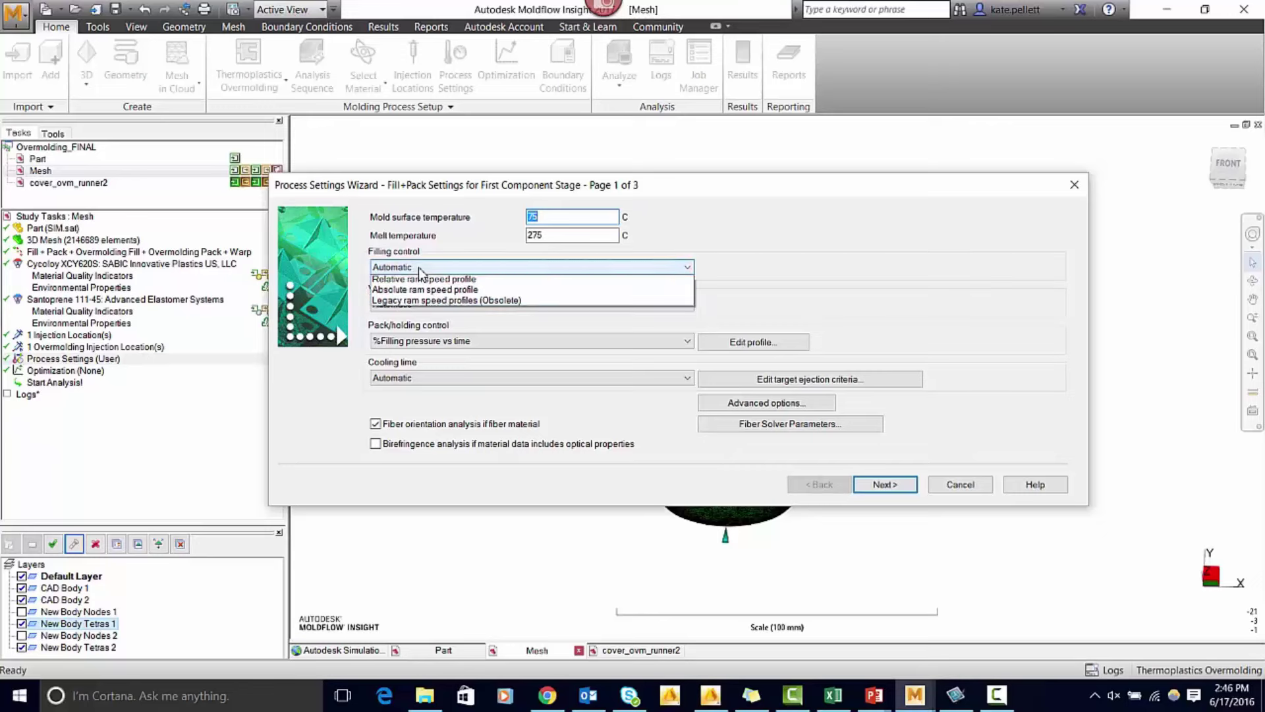
left_click(417, 294)
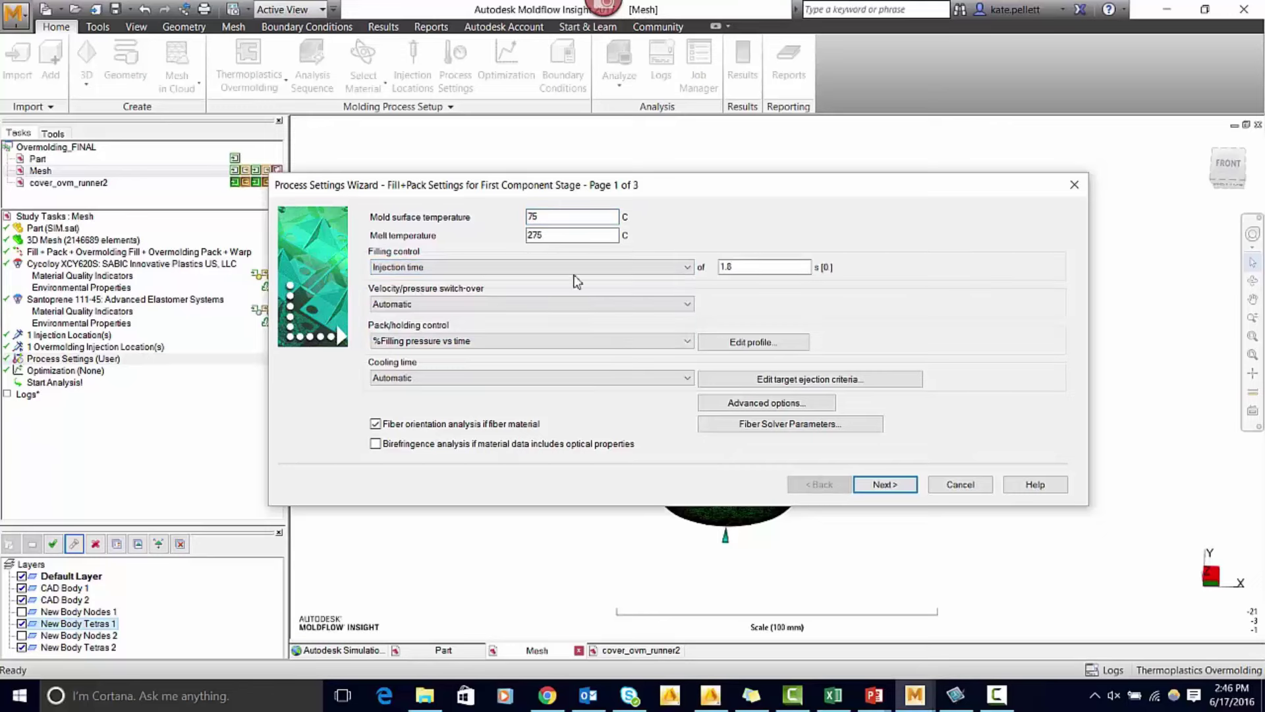
double_click(725, 267)
Switch over at 99% volume filled and specify a 10 s cooling time
left_click(599, 303)
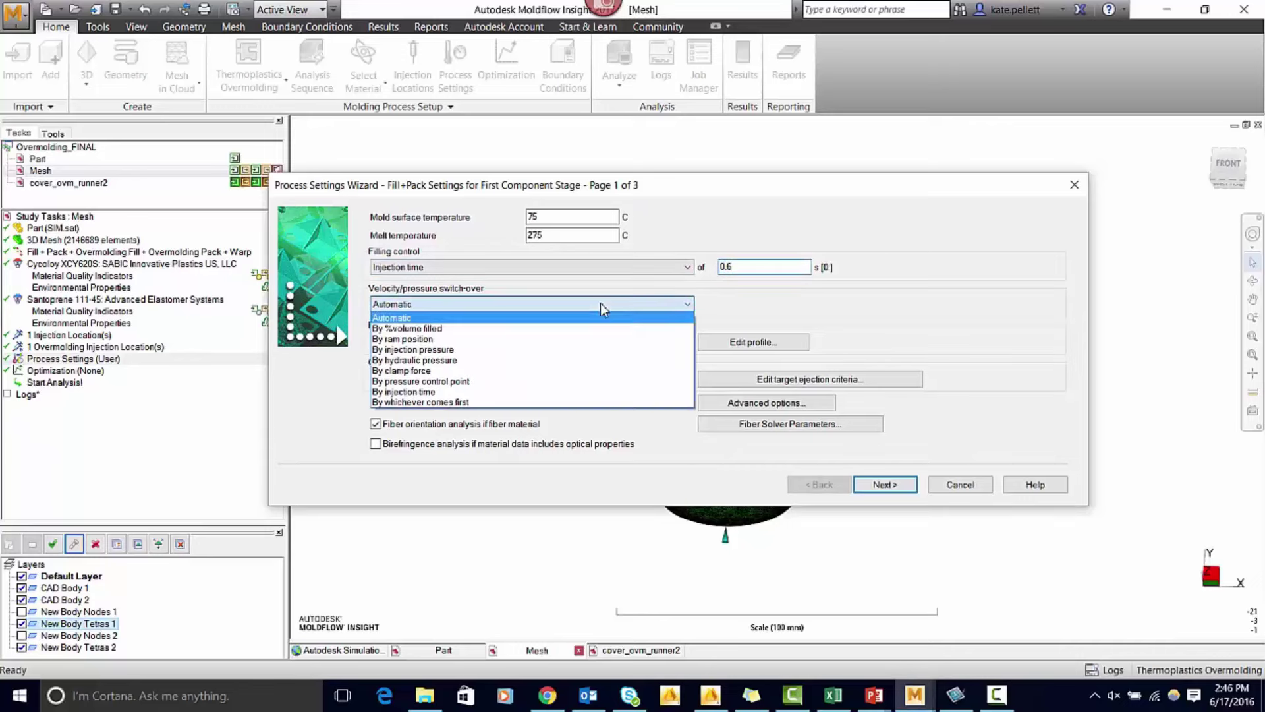
left_click(588, 318)
key("Down")
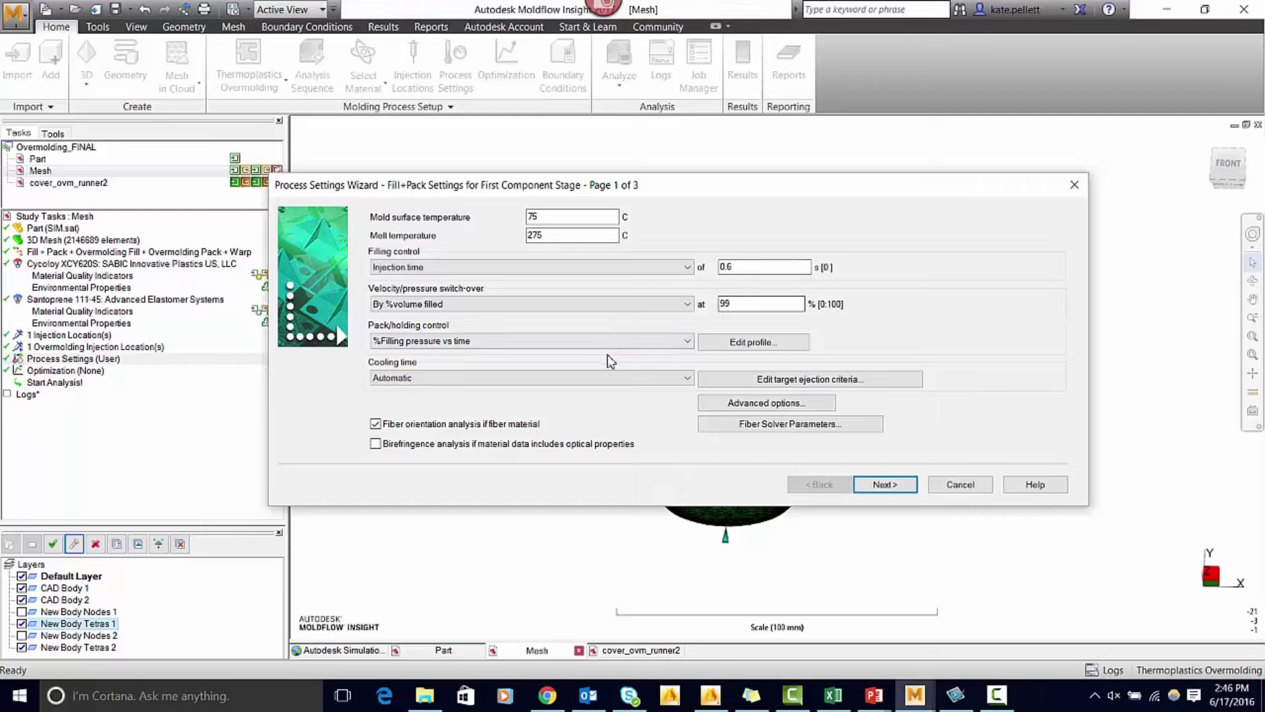
left_click(600, 379)
left_click(573, 391)
double_click(745, 377)
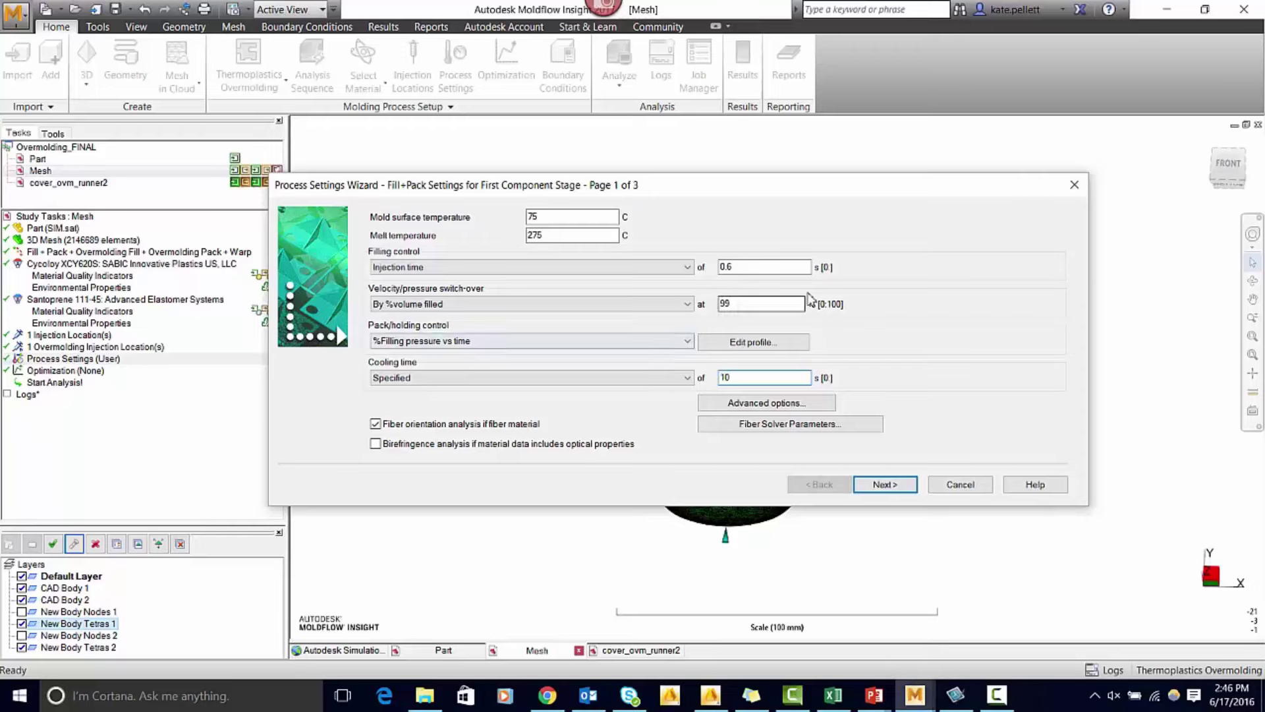
left_click(884, 485)
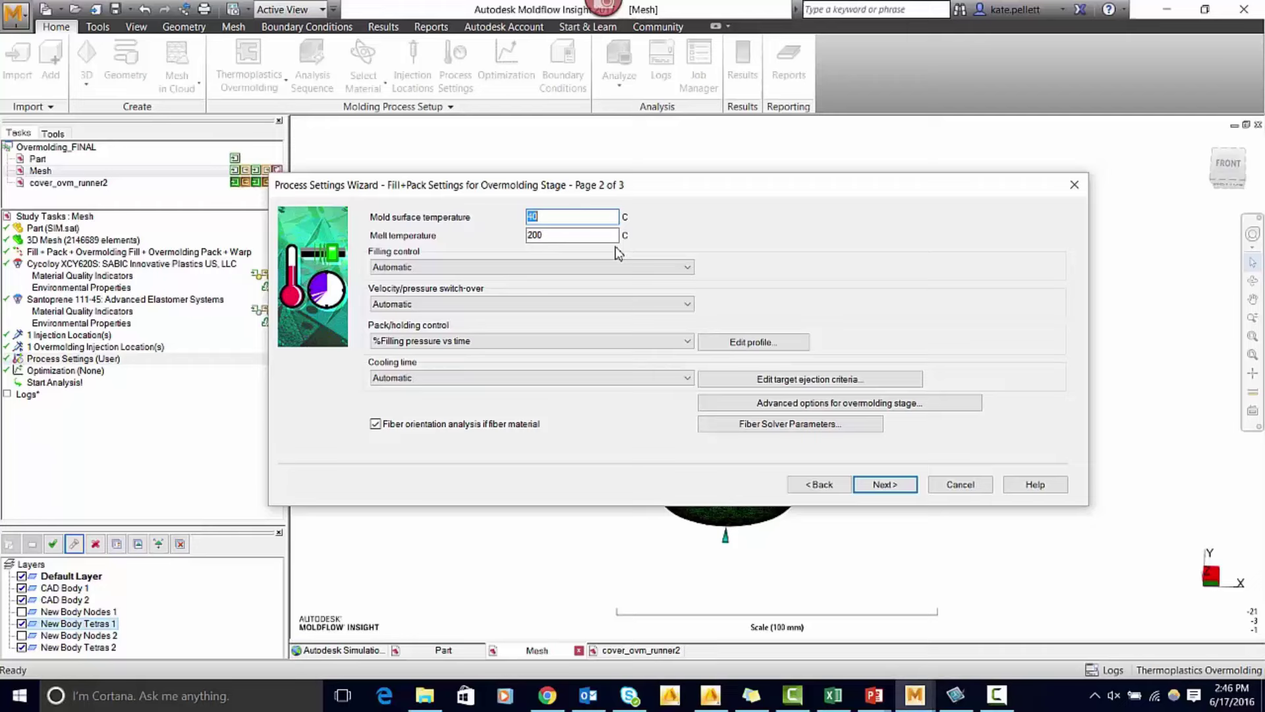
Change the overmolding injection time from 1.1 s to 0.4 s
left_click(616, 267)
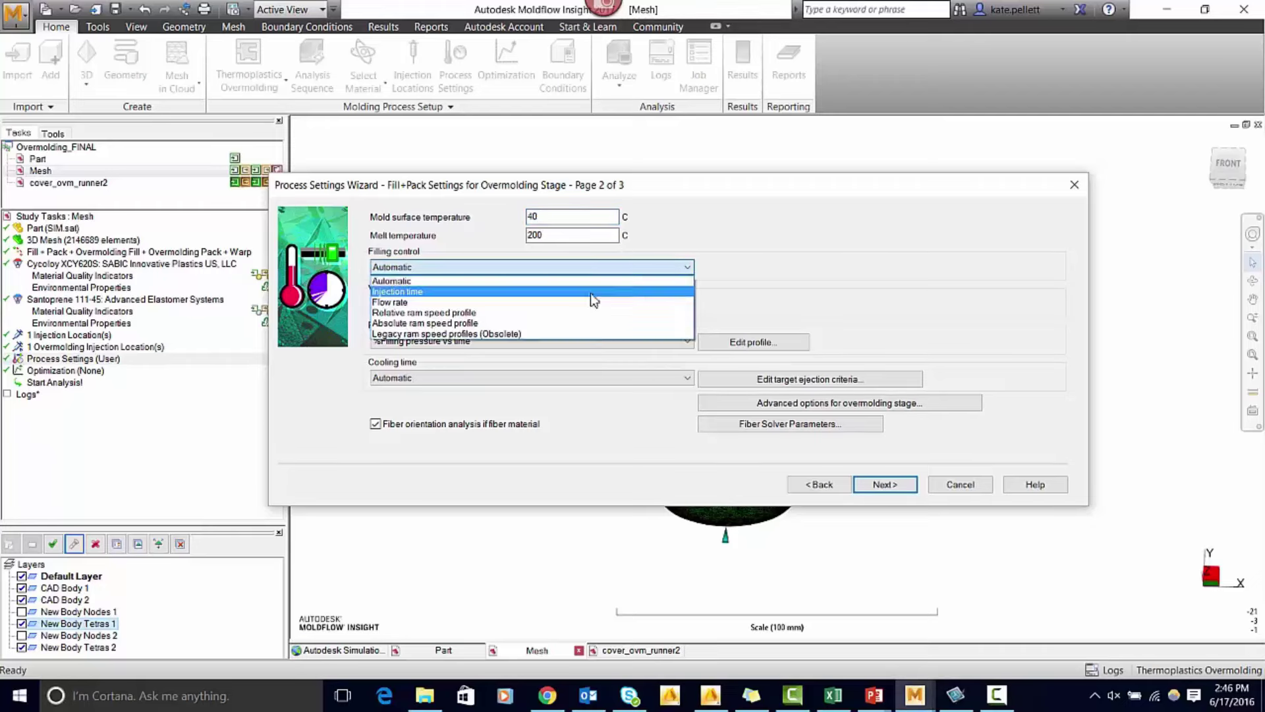
left_click(590, 283)
left_click(741, 262)
left_click_drag(741, 262, 648, 259)
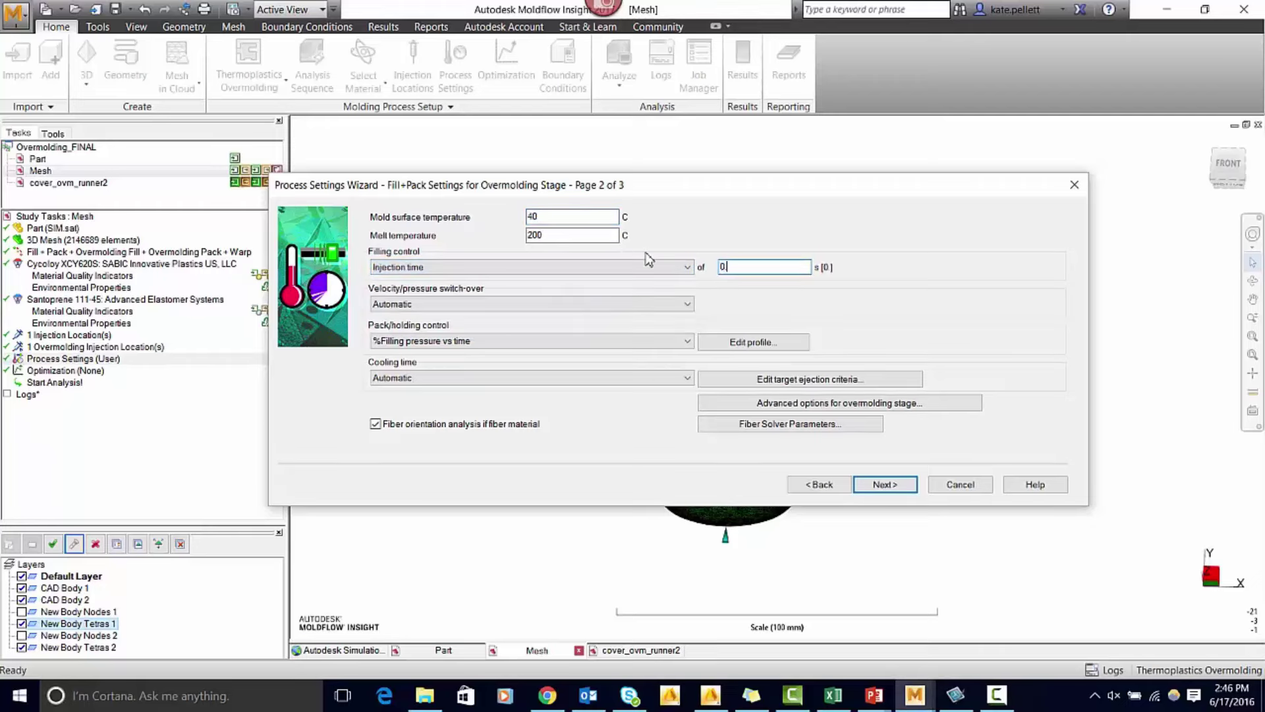
type("0.4")
Switch over at 99% volume, cut cooling from 20 s to 10 s, and finish the wizard
left_click(551, 300)
left_click(533, 329)
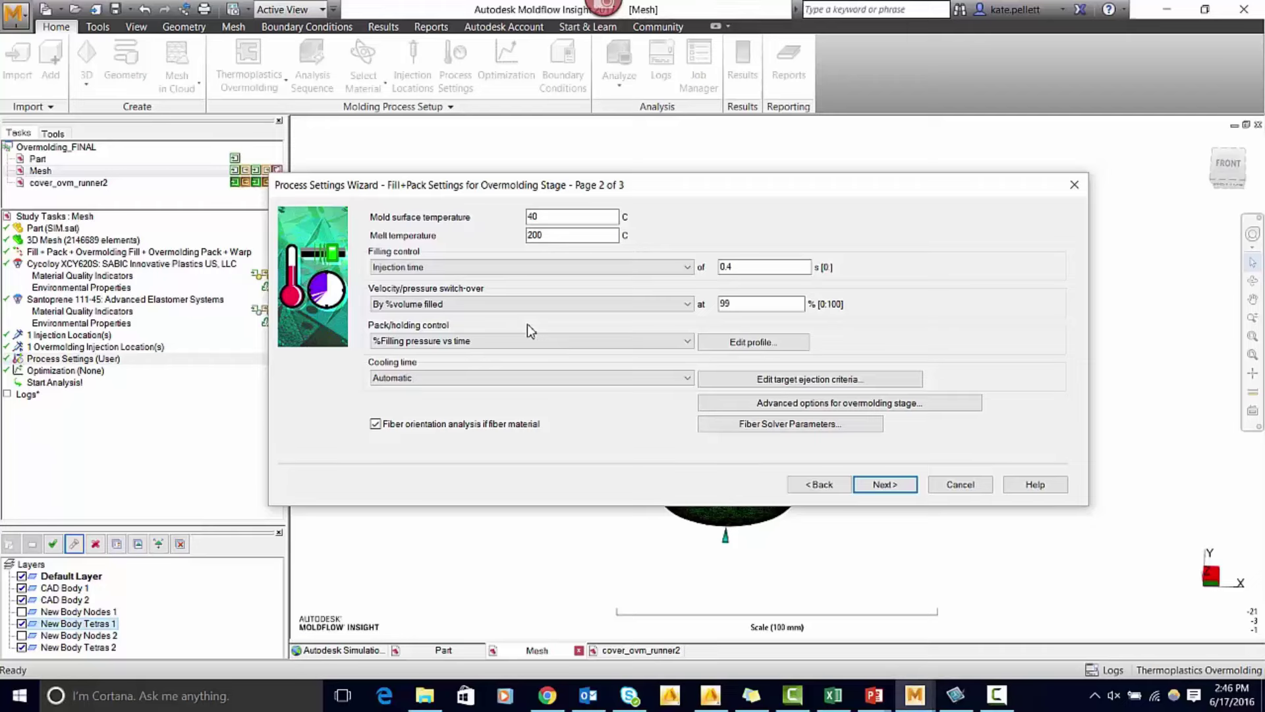
left_click(499, 378)
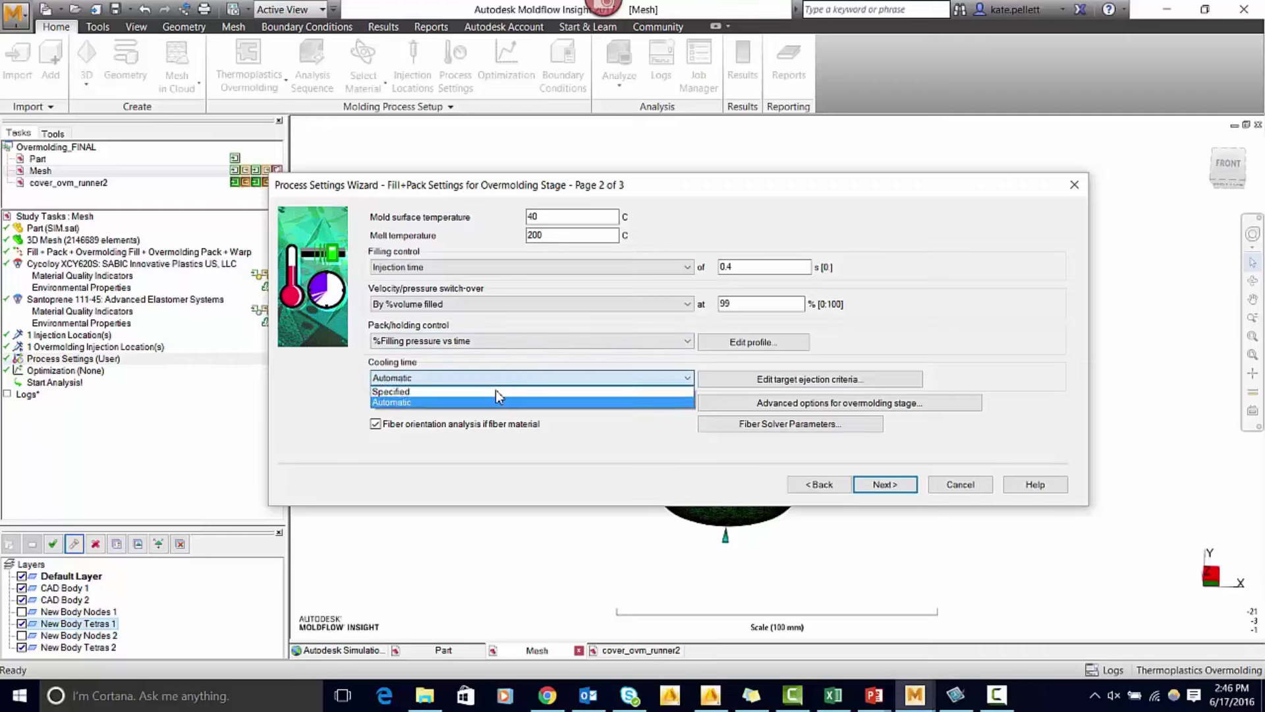
left_click(498, 395)
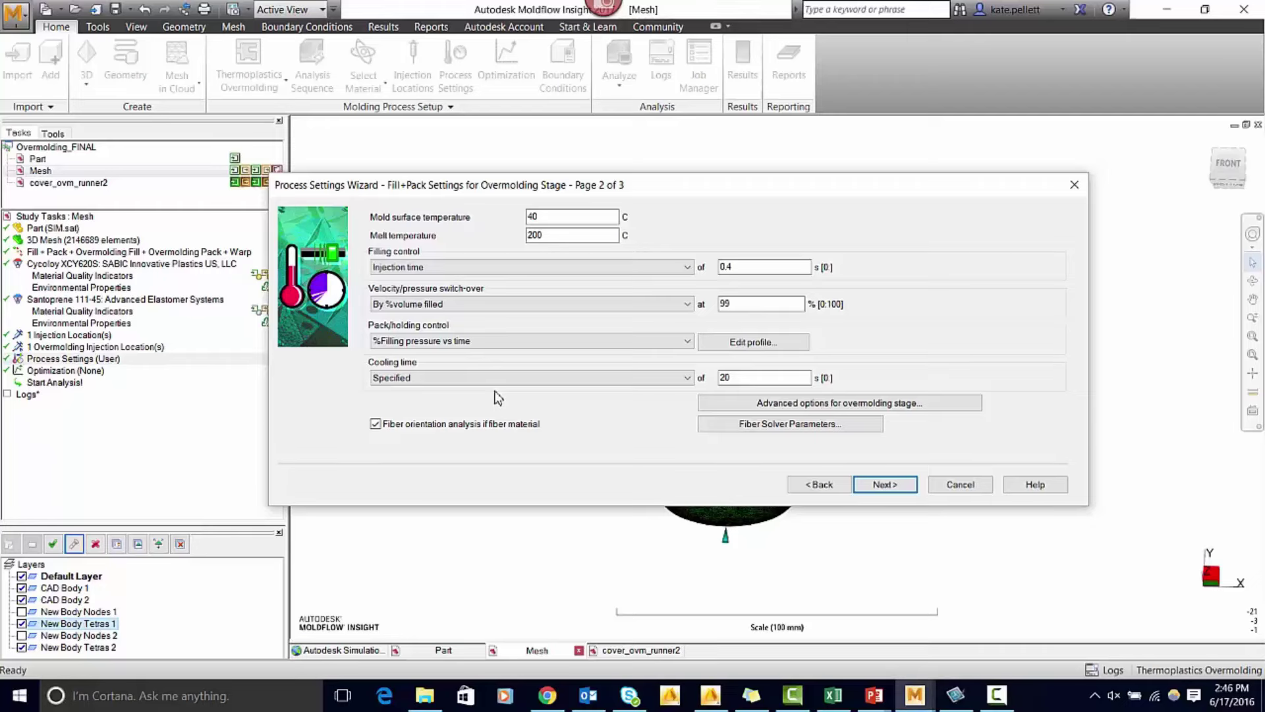
double_click(737, 377)
type("10")
left_click(885, 484)
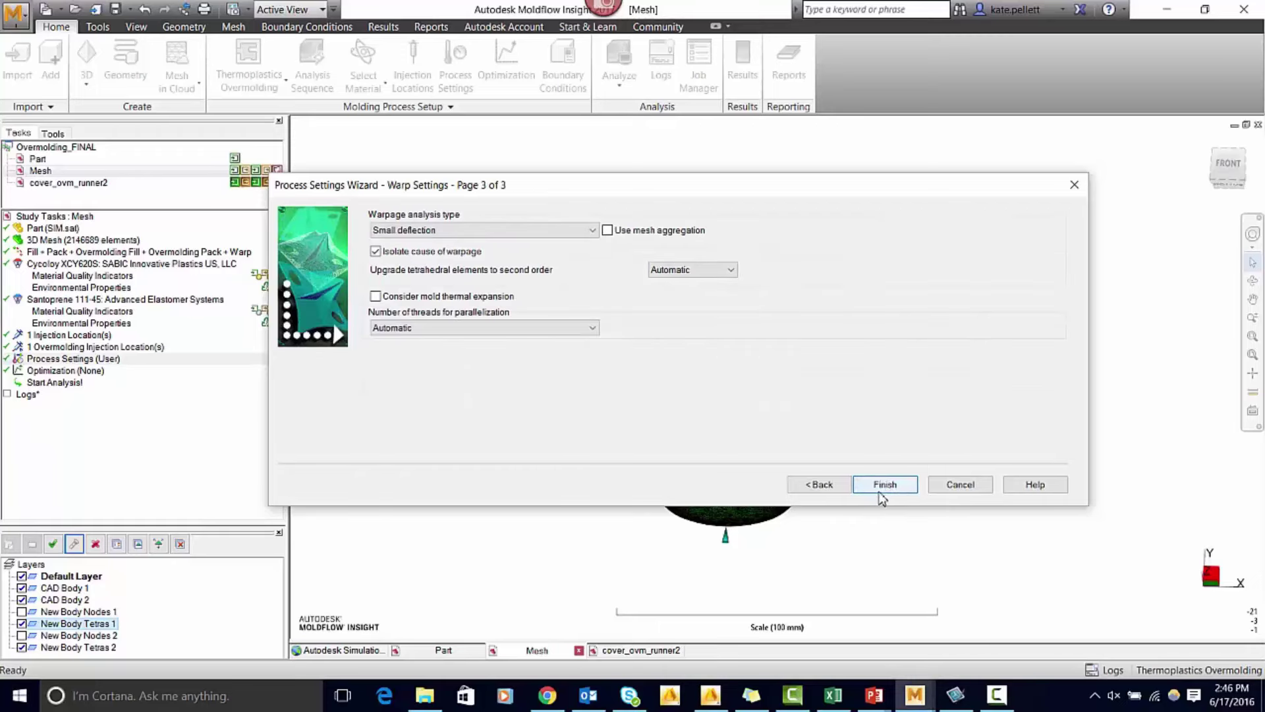
left_click(882, 488)
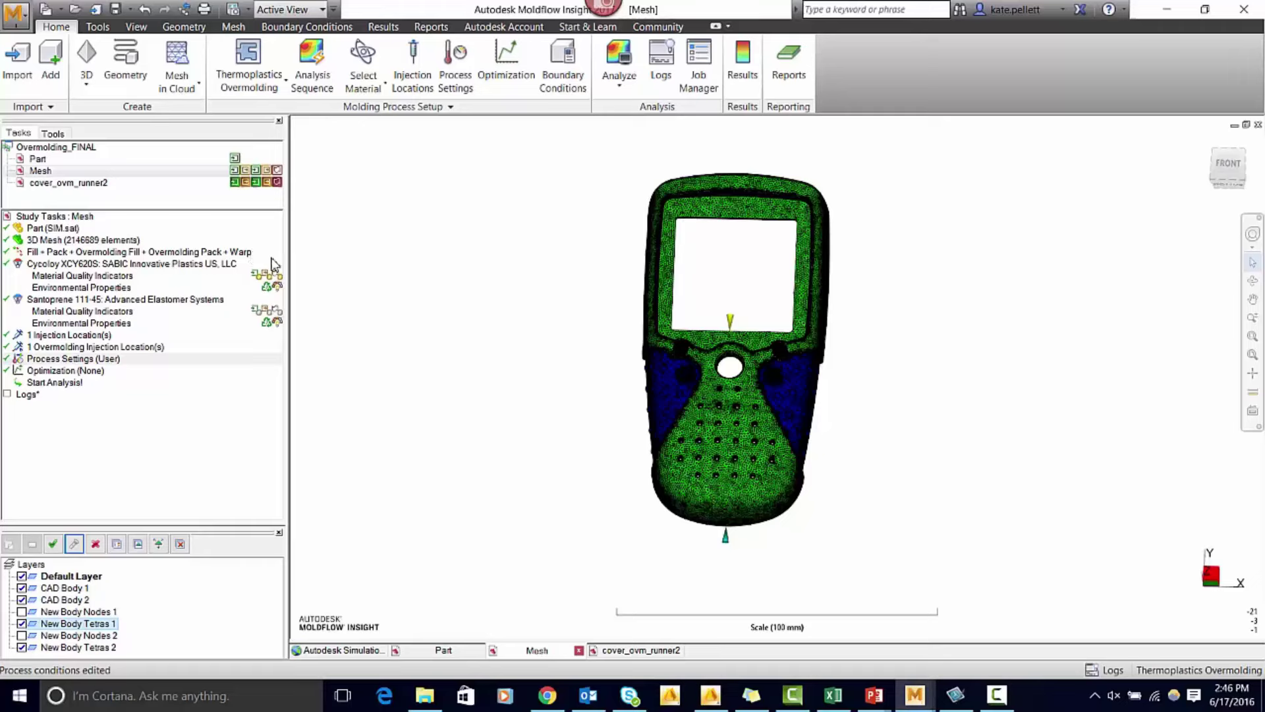
Run the analysis, then open the completed cover_ovm_runner2 study
double_click(81, 386)
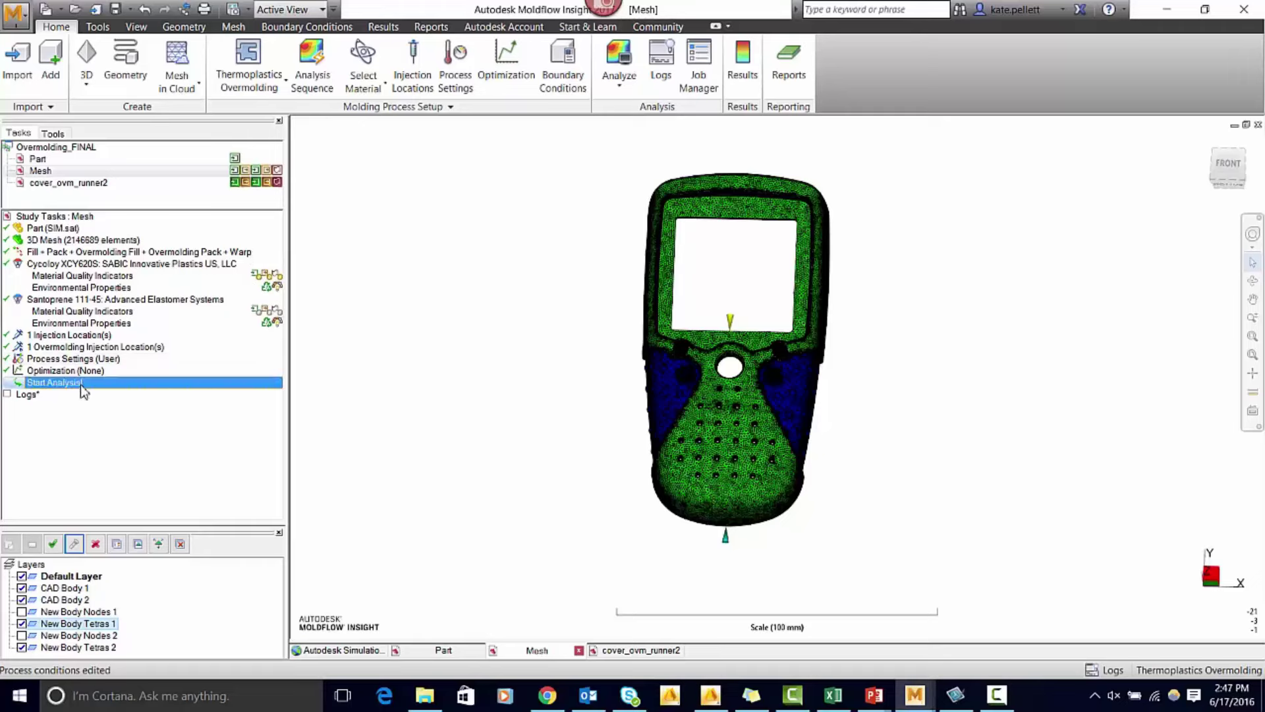
left_click(554, 403)
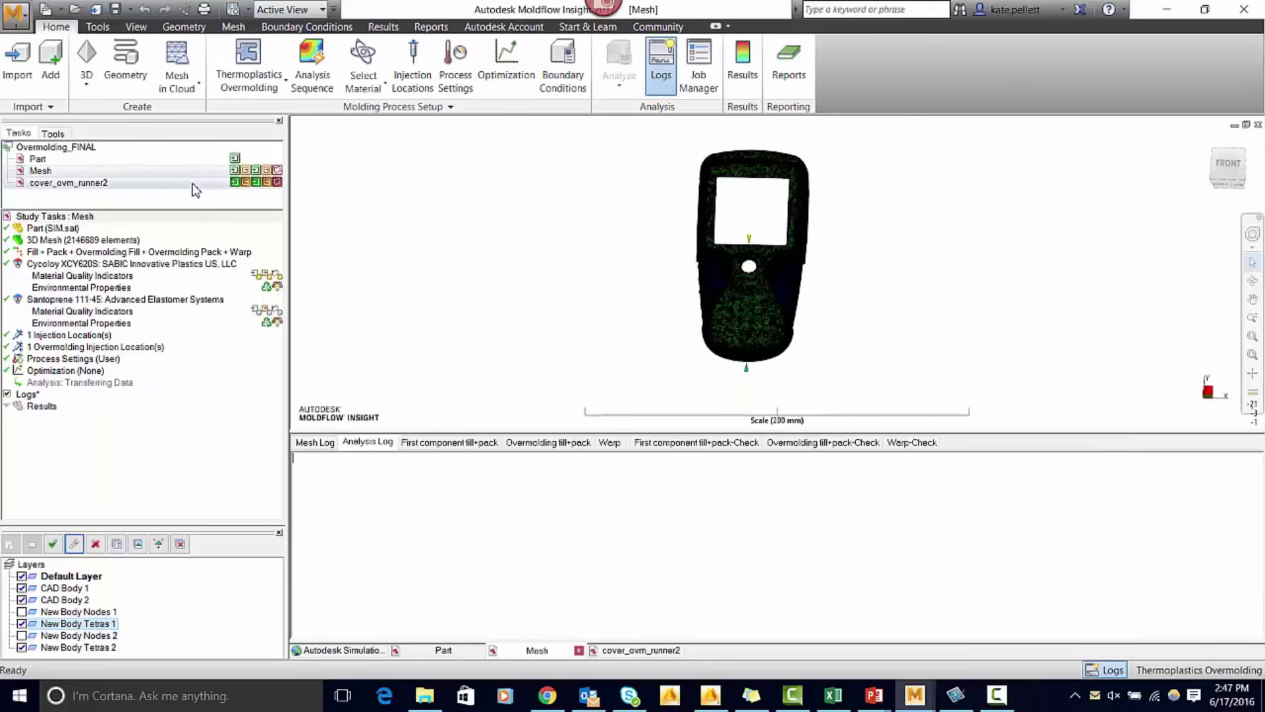
double_click(224, 186)
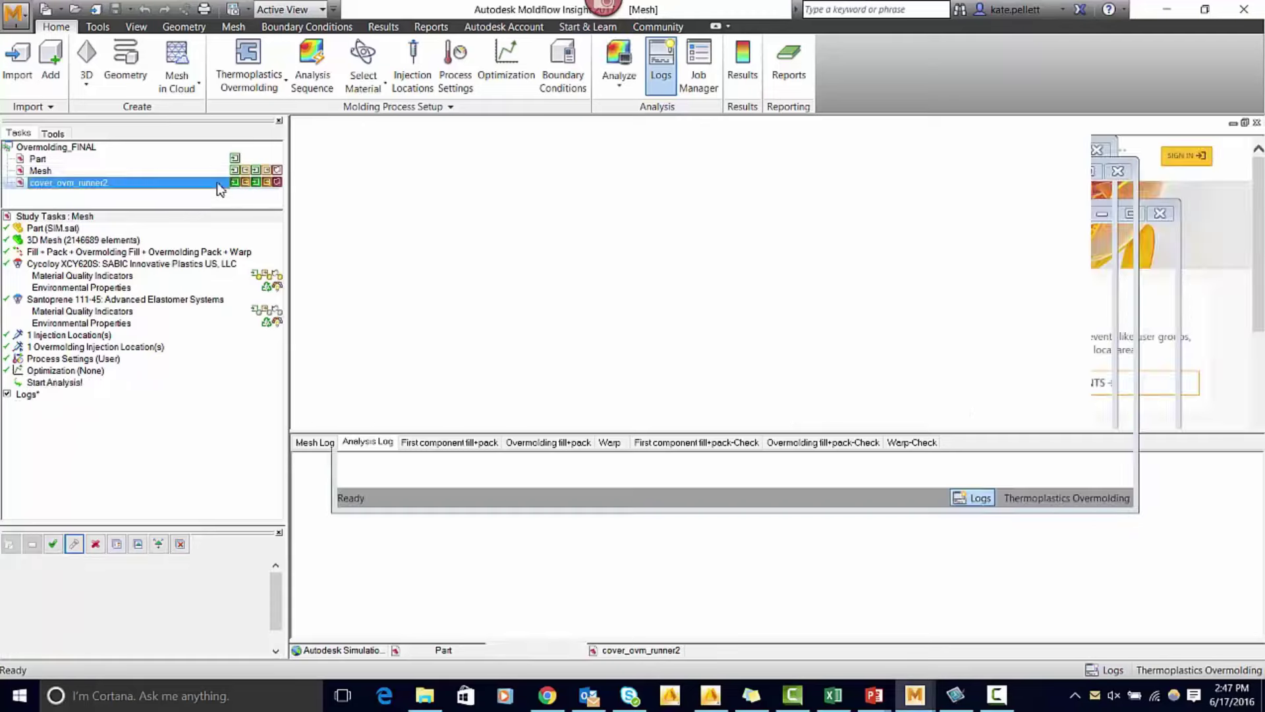
scroll(702, 353, "up", 3)
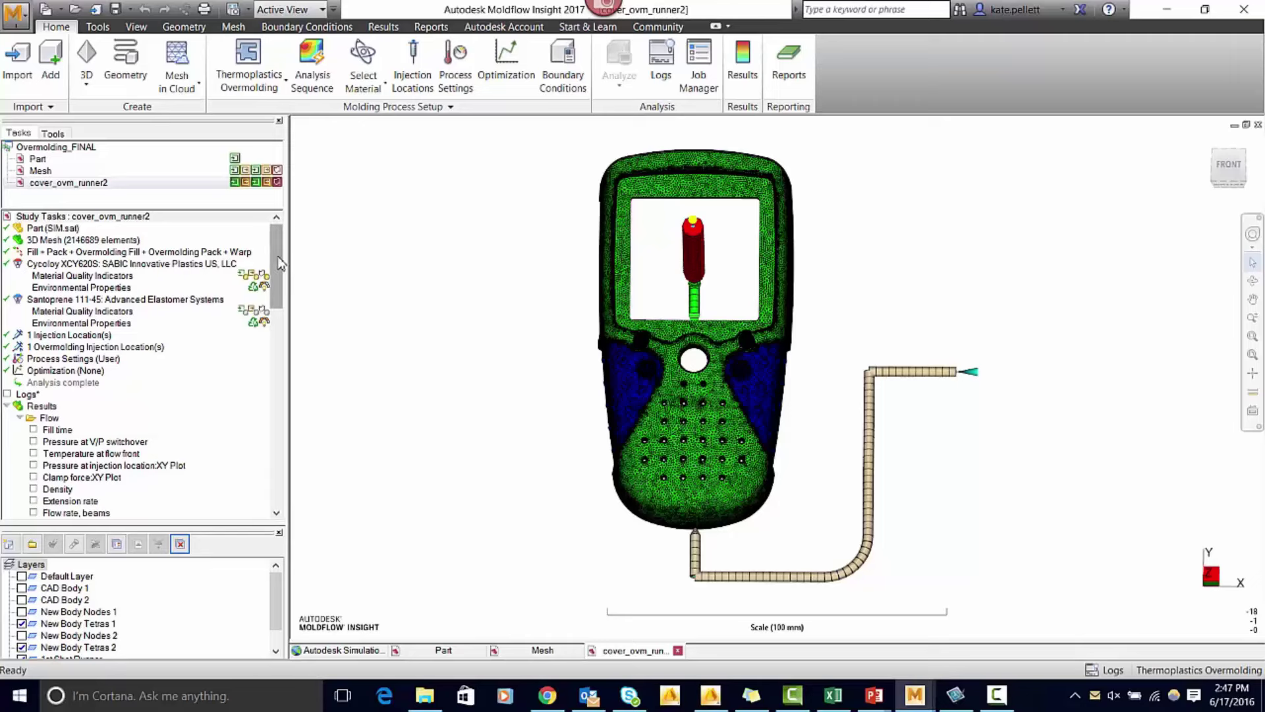
Plot the Fill time result and animate it until the cover is full at 0.6209 s
left_click_drag(278, 262, 279, 285)
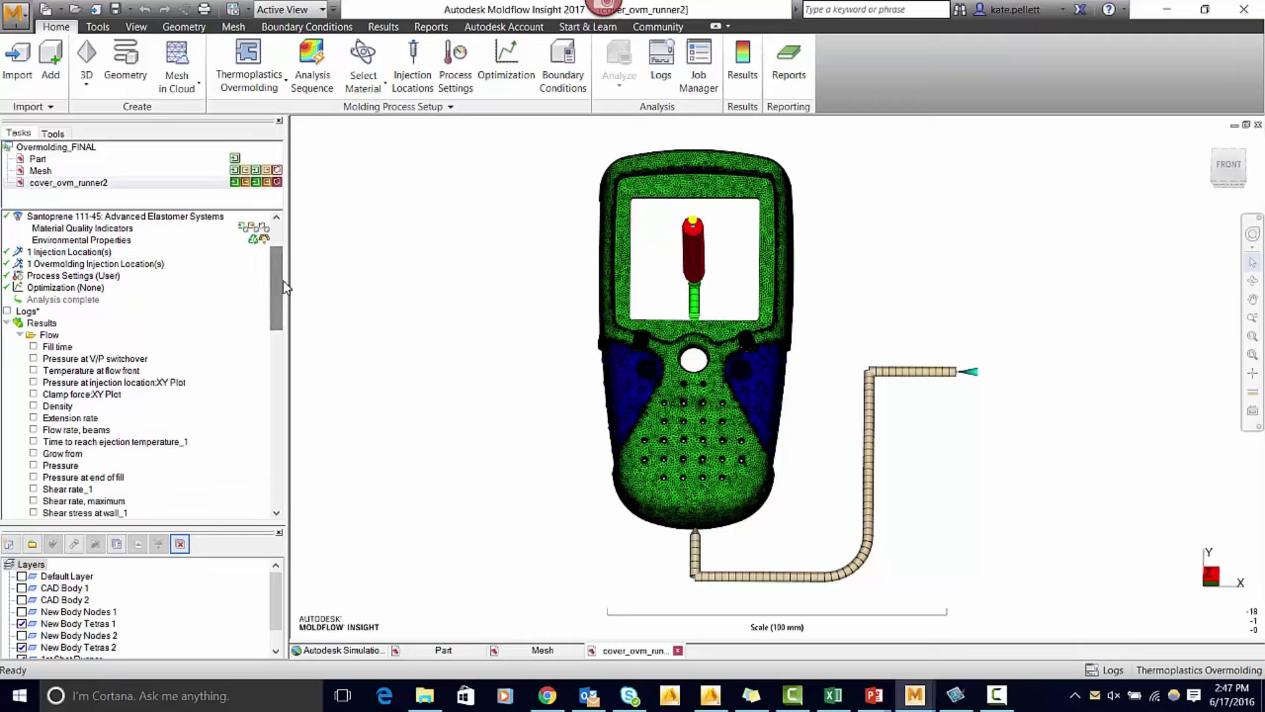
left_click(34, 347)
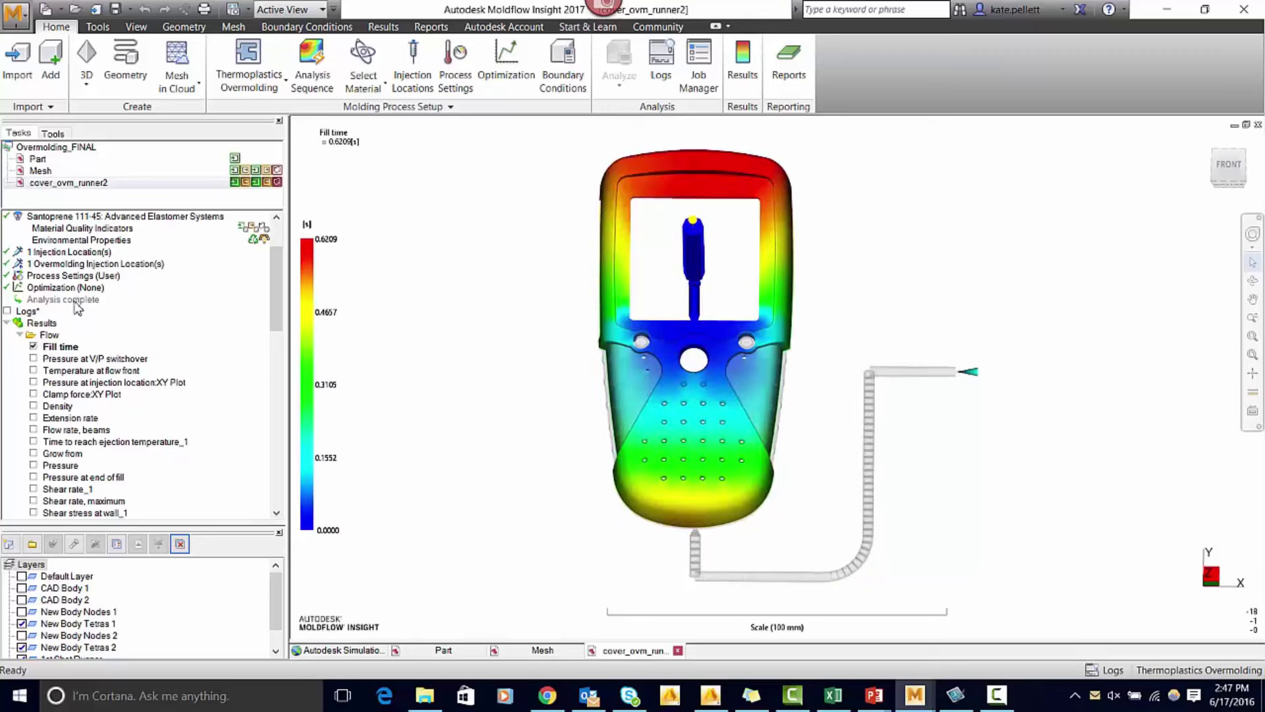
left_click(382, 28)
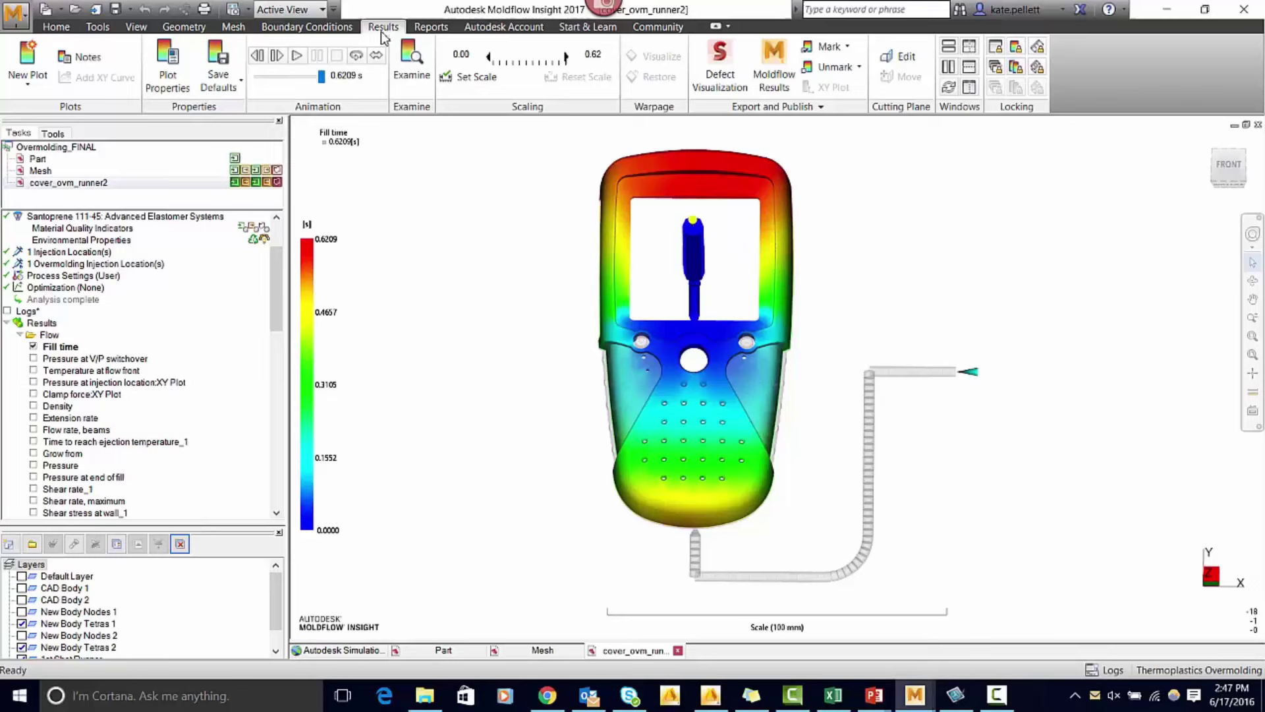
left_click(299, 56)
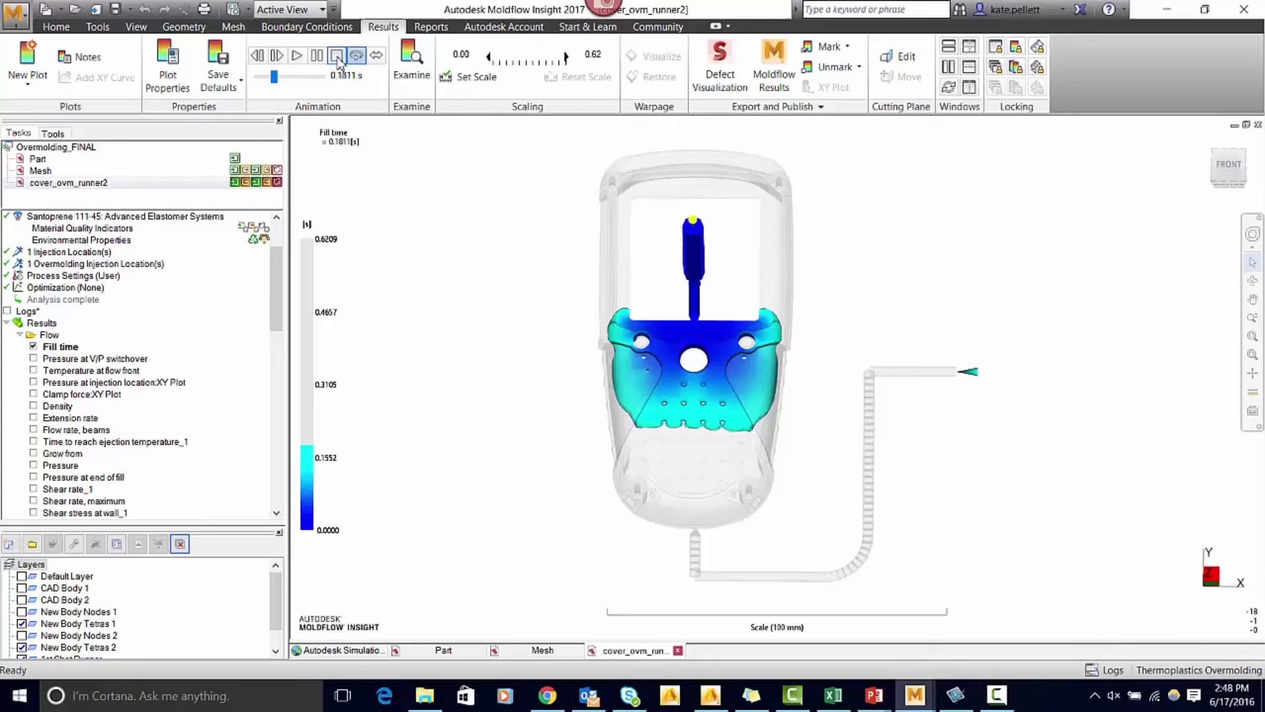
left_click(338, 58)
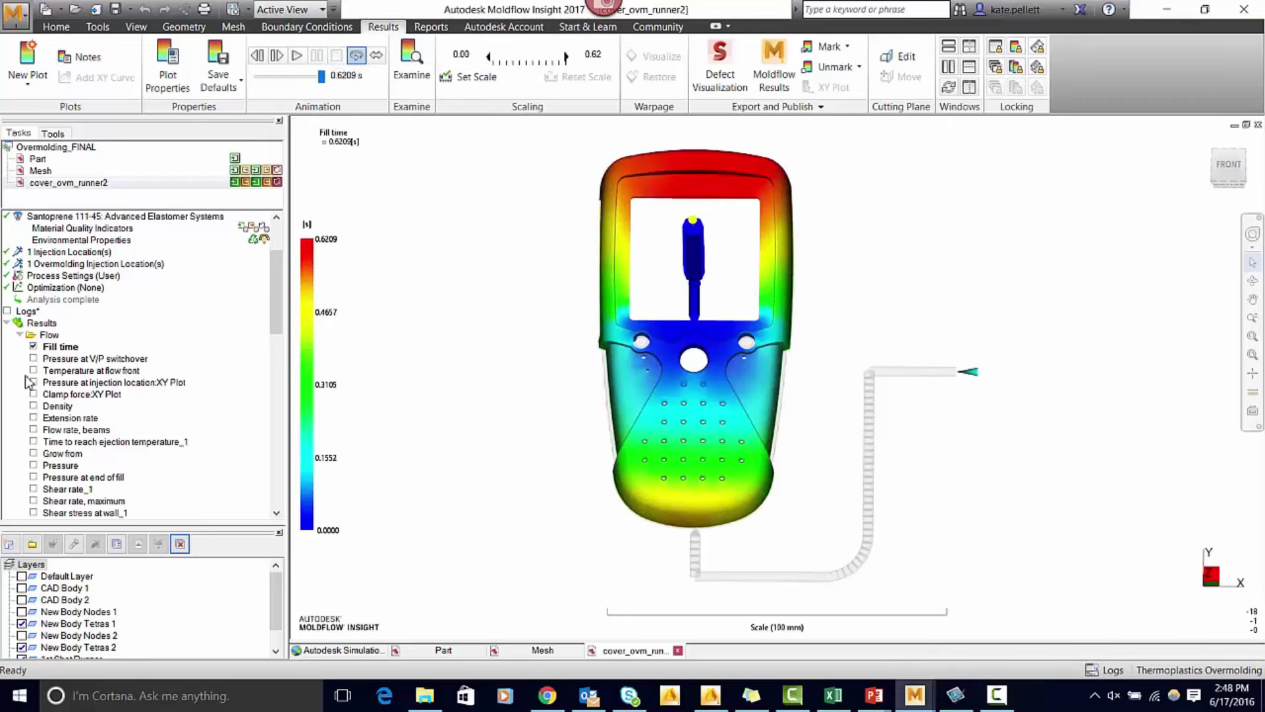
scroll(30, 381, "down", 15)
scroll(30, 383, "down", 6)
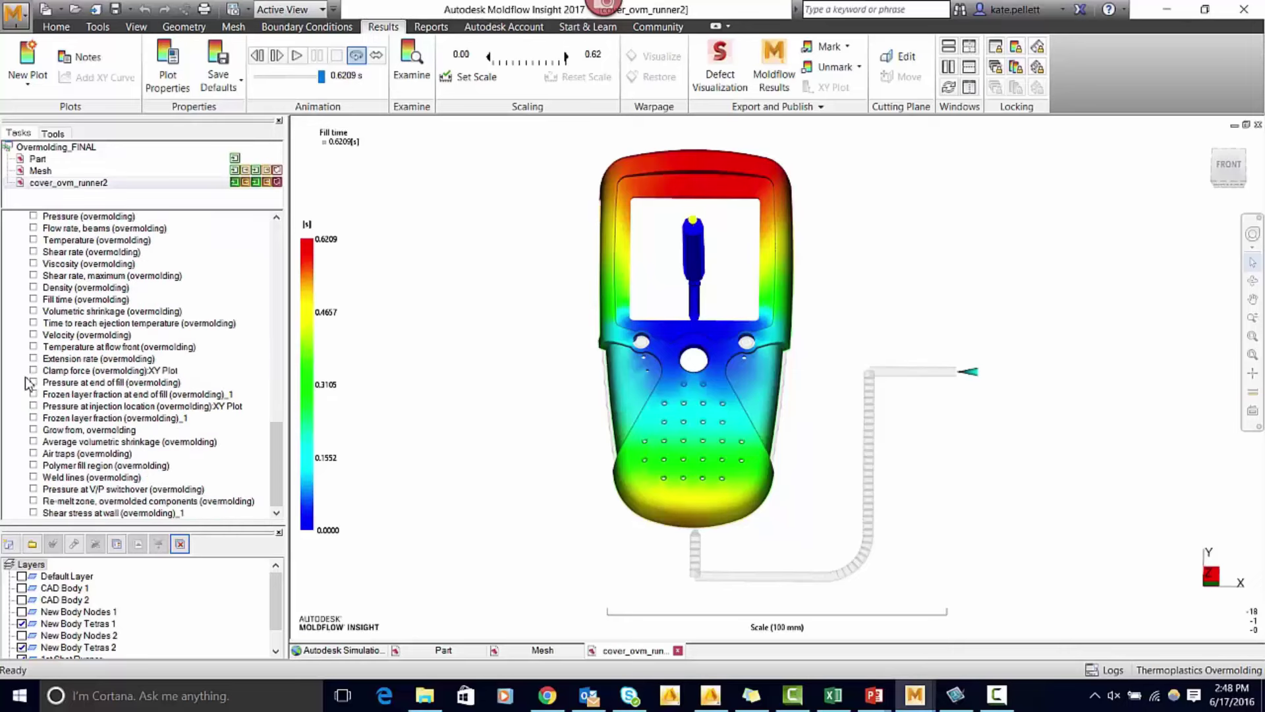
scroll(26, 379, "up", 1)
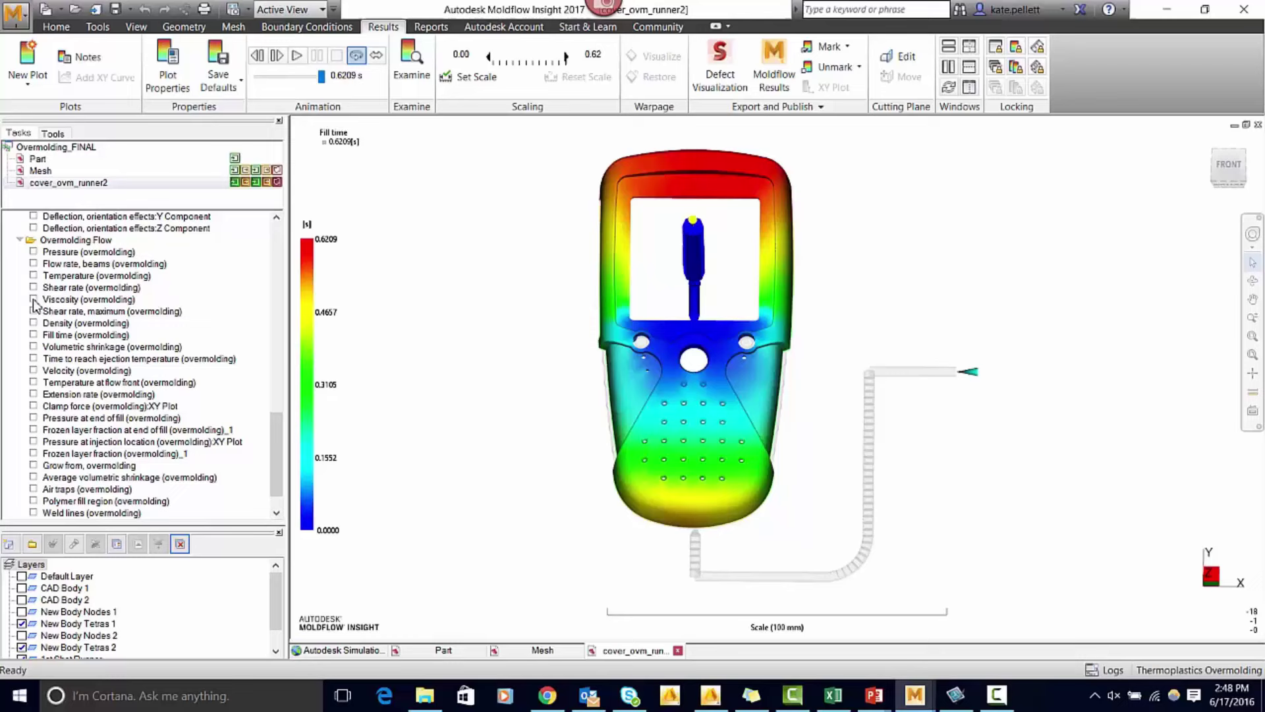
Plot Fill time (overmolding), peaking at 0.4302 s, and animate the overmold filling
left_click(34, 335)
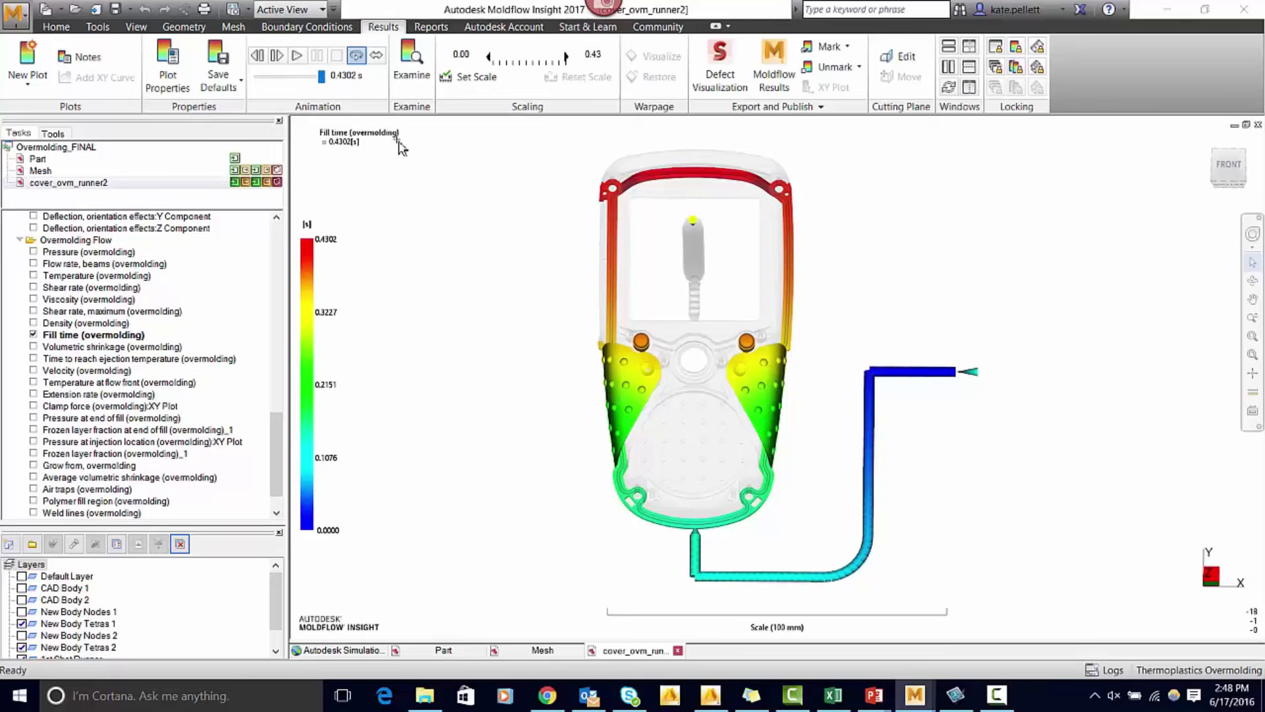
left_click(296, 56)
Plot time to reach ejection temperature (overmolding) and probe the left panel, top rim and right panel
left_click(33, 358)
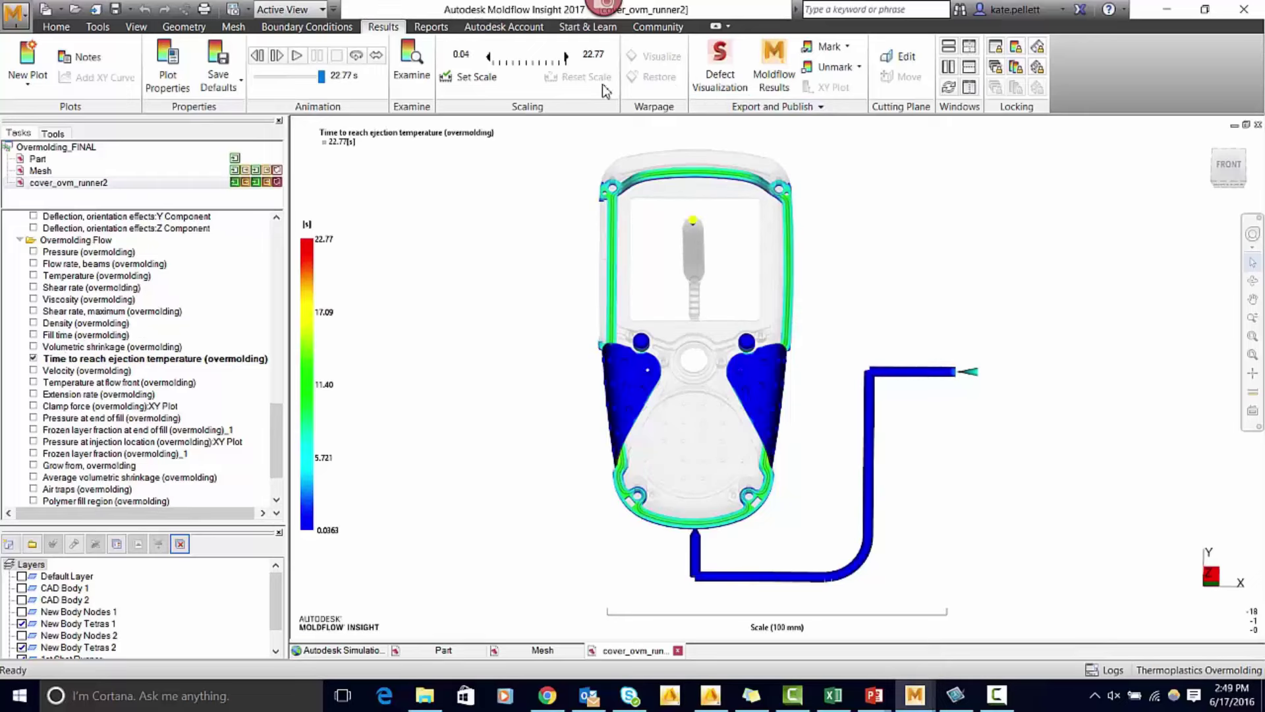
left_click(405, 75)
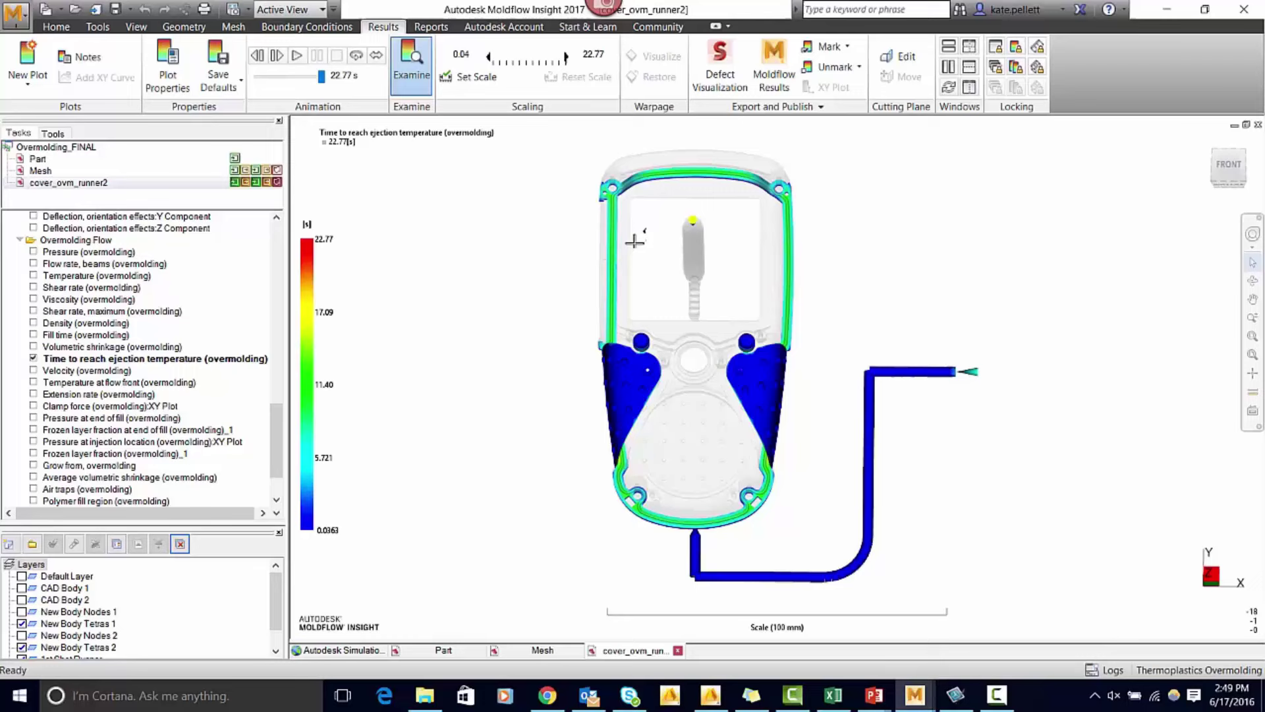
left_click(621, 381)
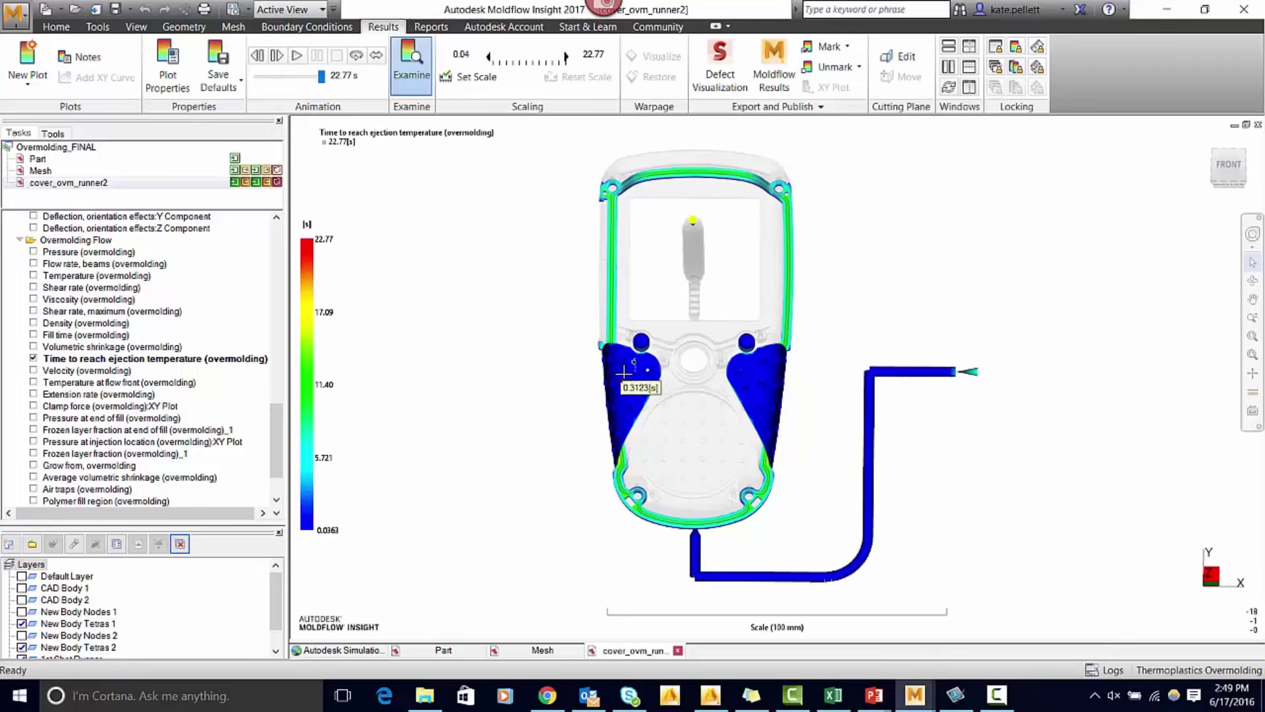
left_click(682, 174)
left_click(755, 374)
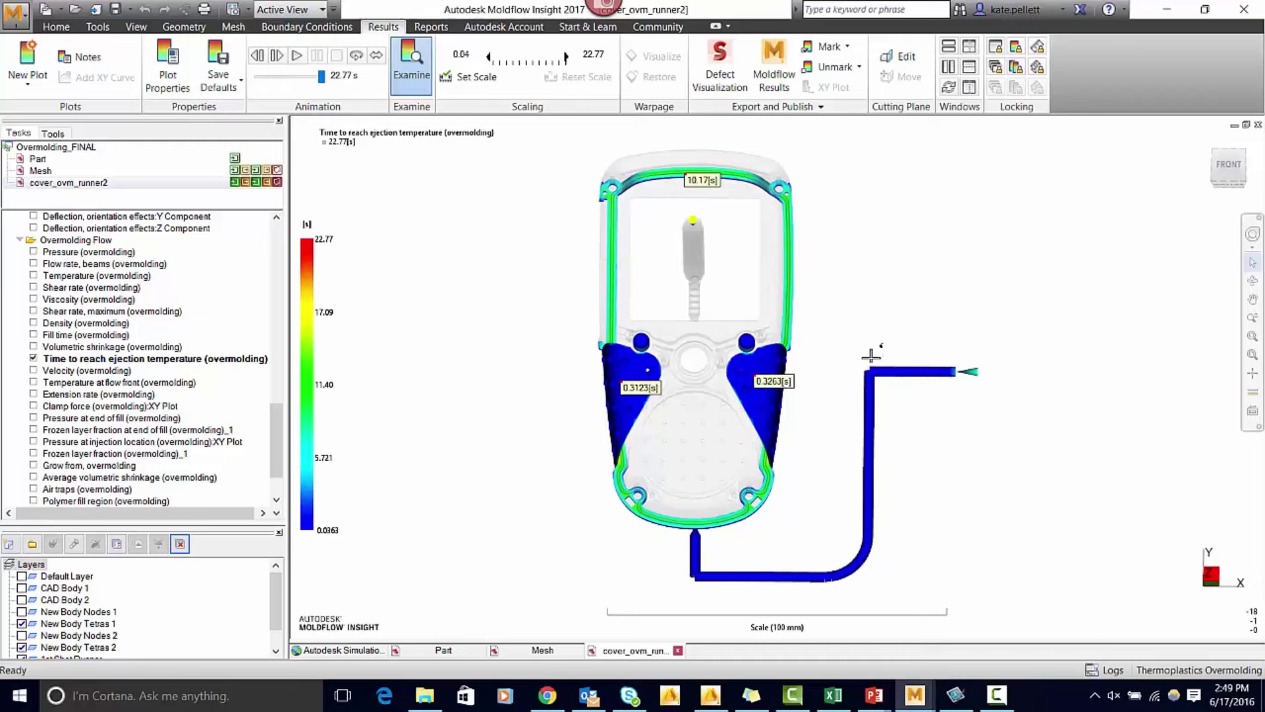
From the back and back-left views, probe cooling times on the green regions and side panel
mouse_move(848, 355)
middle_mouse_down()
mouse_move(607, 276)
mouse_move(508, 325)
mouse_move(319, 303)
mouse_move(220, 274)
middle_mouse_up()
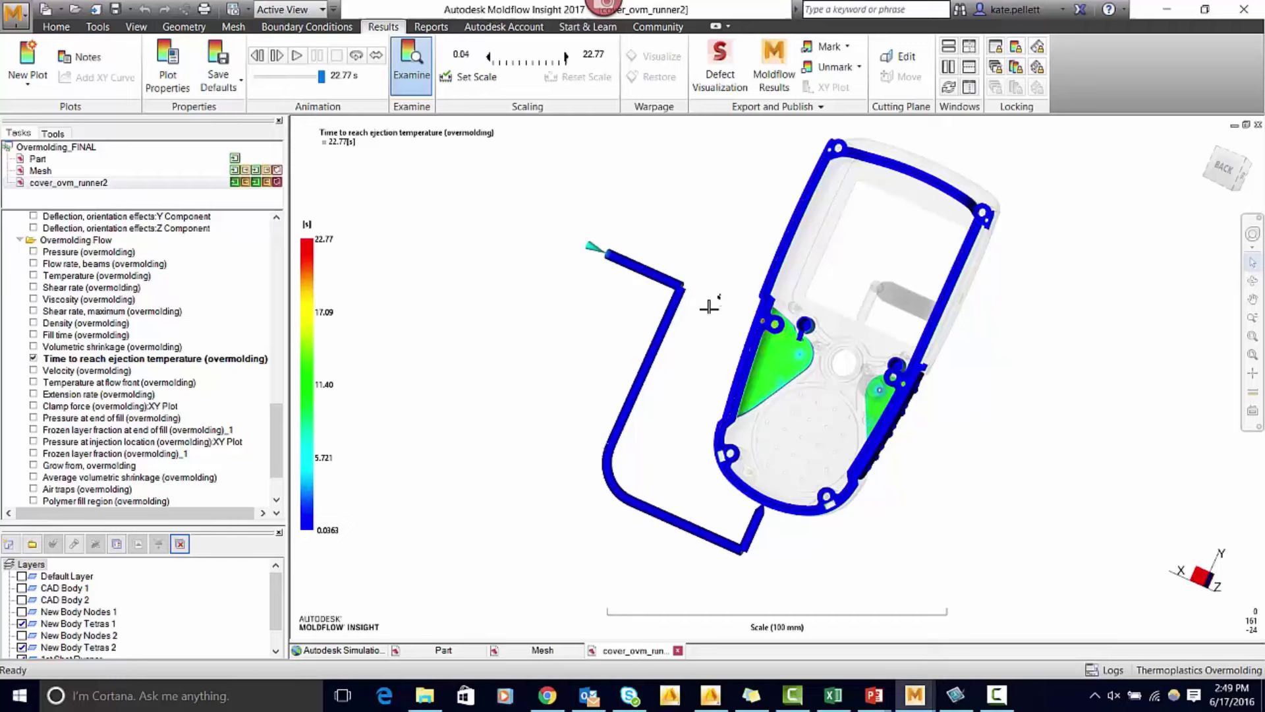
left_click(773, 356)
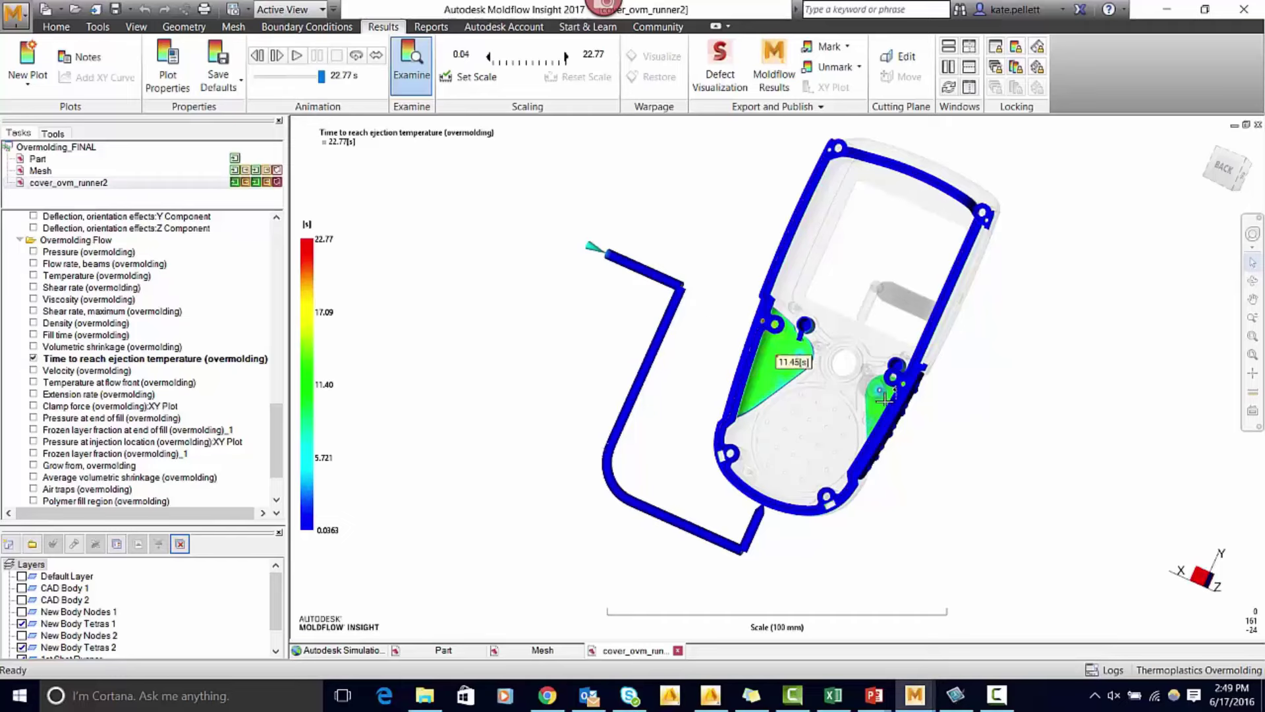
left_click(878, 407)
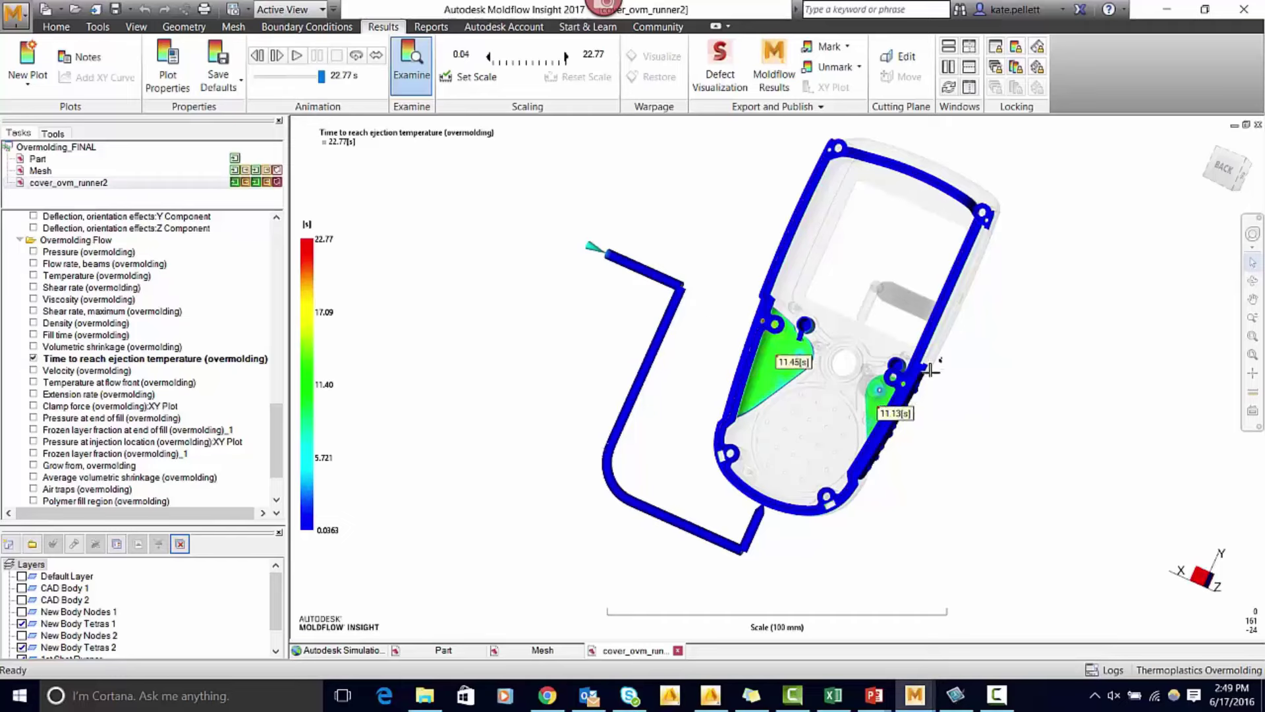
left_click(1235, 181)
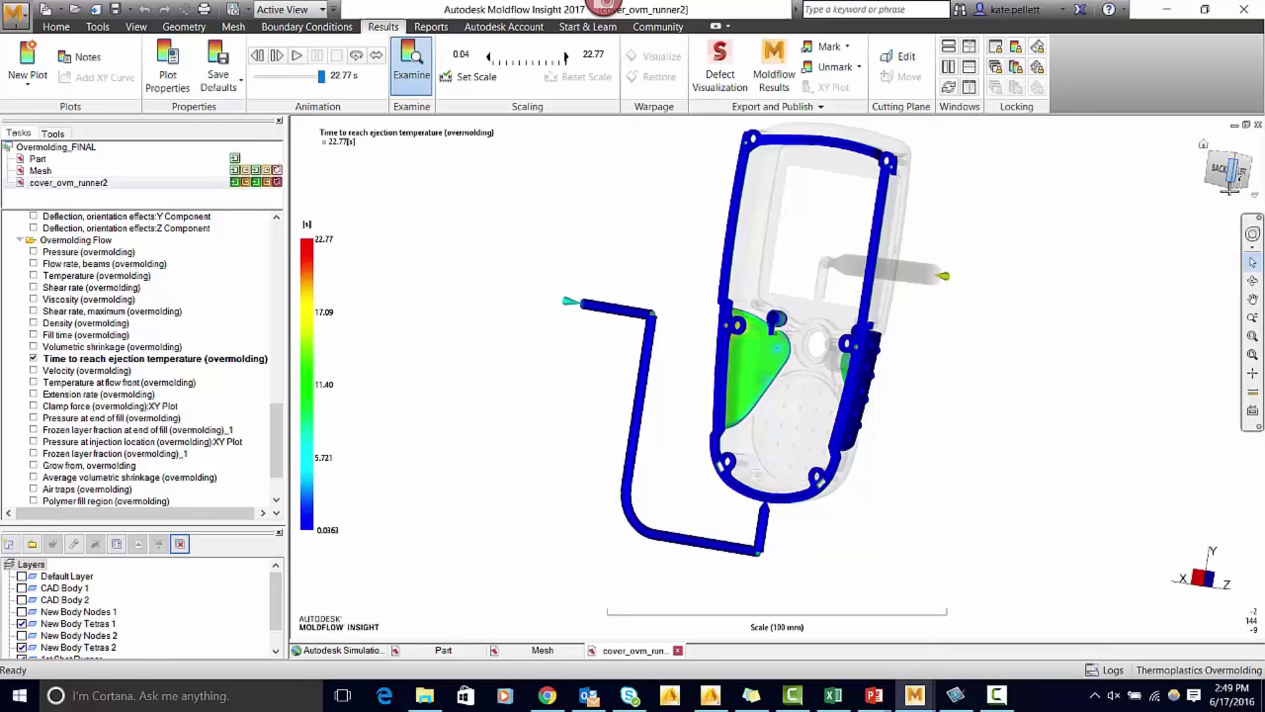
left_click(733, 332)
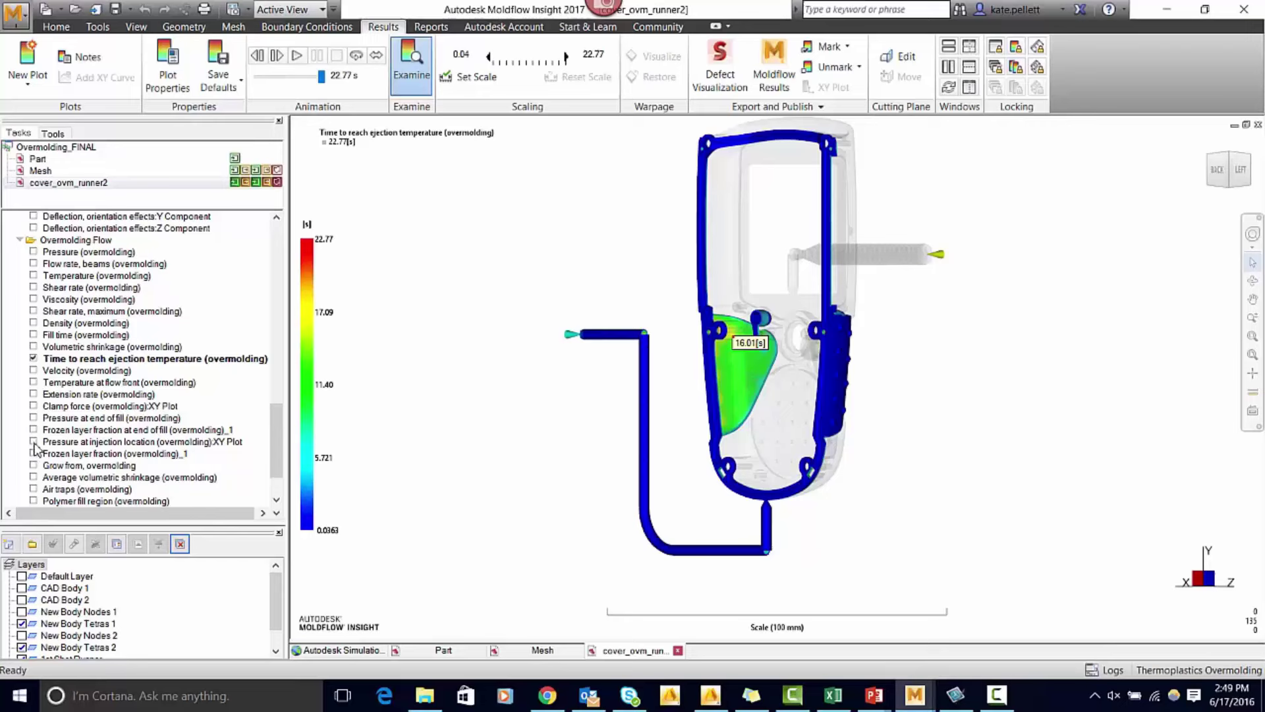
Probe average volumetric shrinkage at the top rim and right side panel, then plot the overmolded re-melt zone
left_click(34, 478)
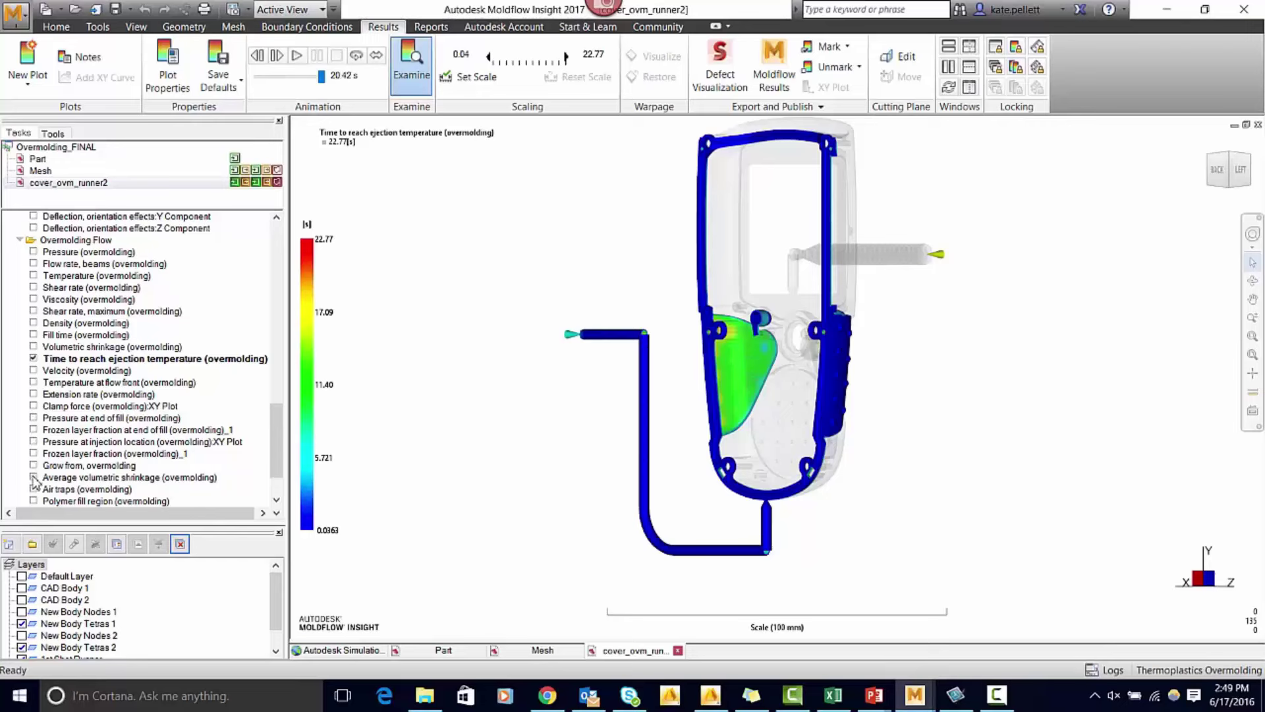
middle_click_drag(848, 345, 444, 332)
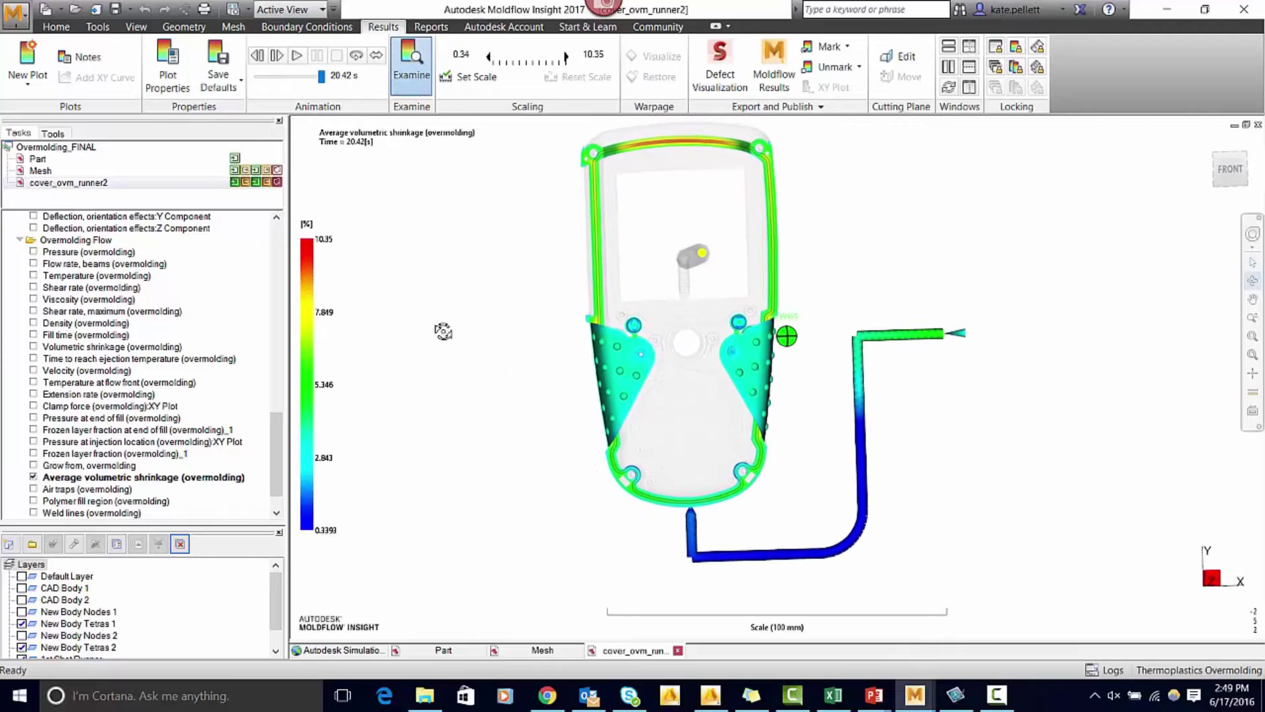
left_click(685, 139)
left_click(743, 350)
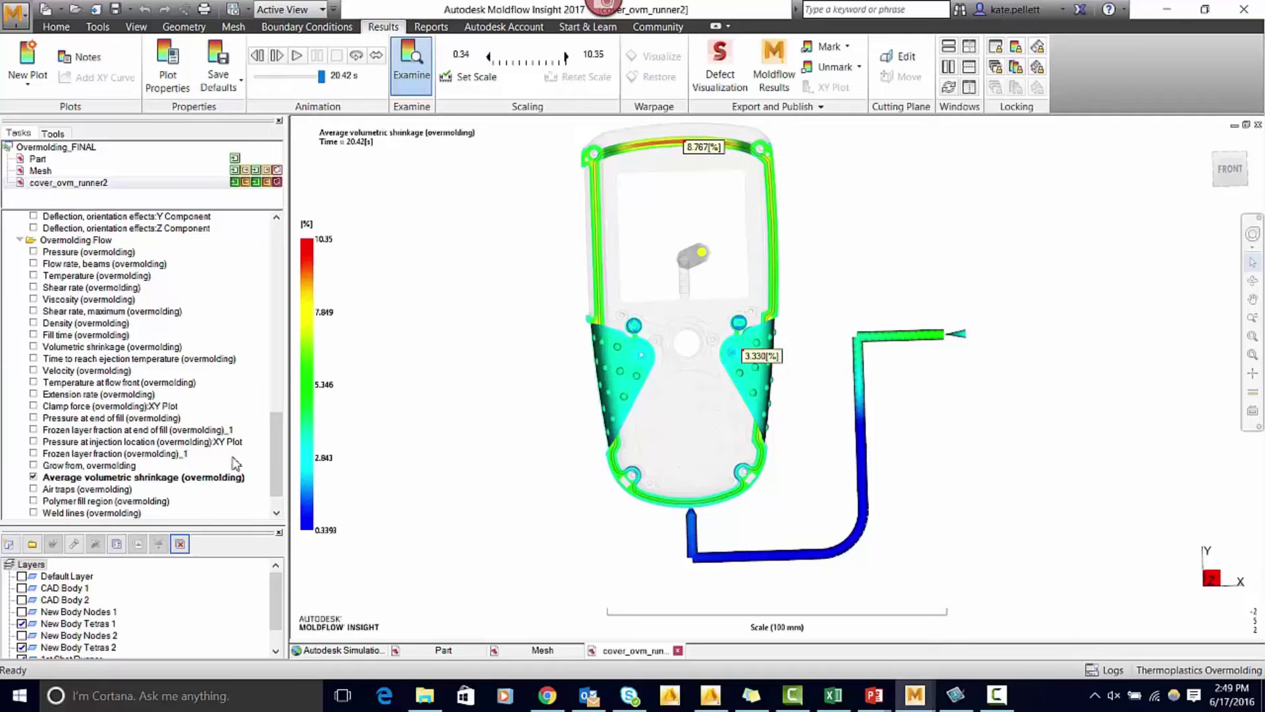
left_click_drag(275, 459, 287, 468)
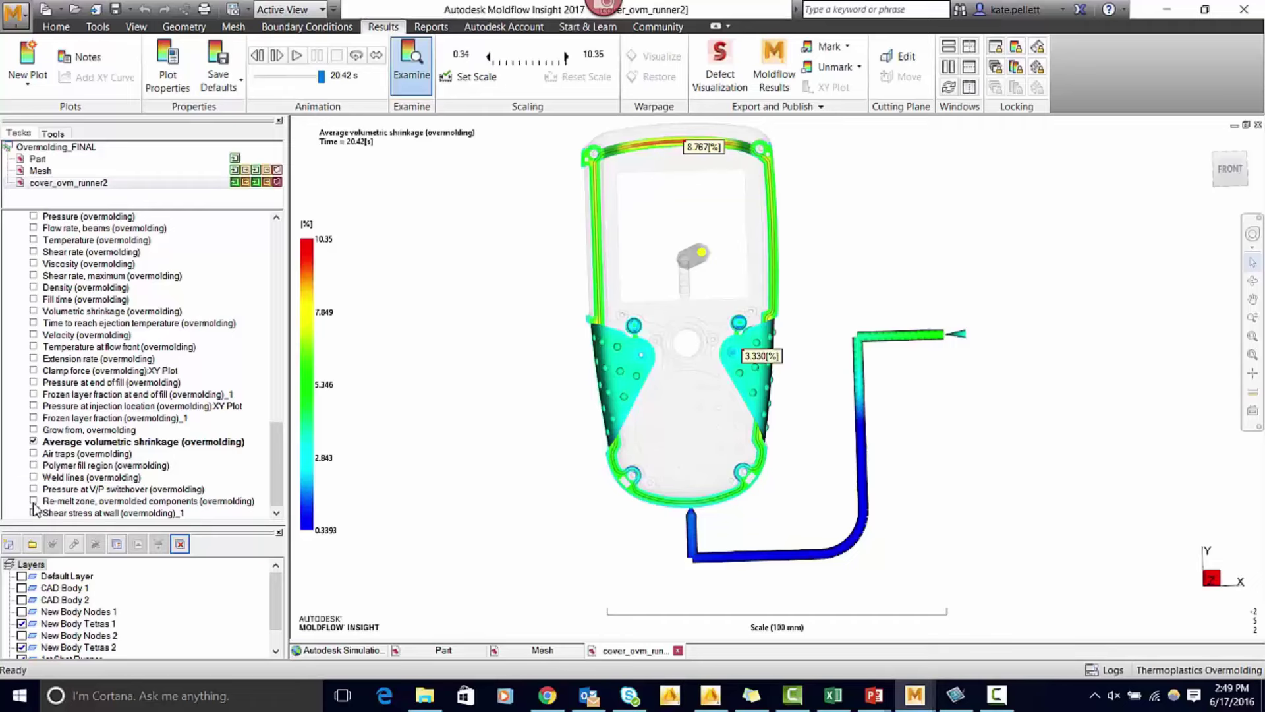
left_click(34, 502)
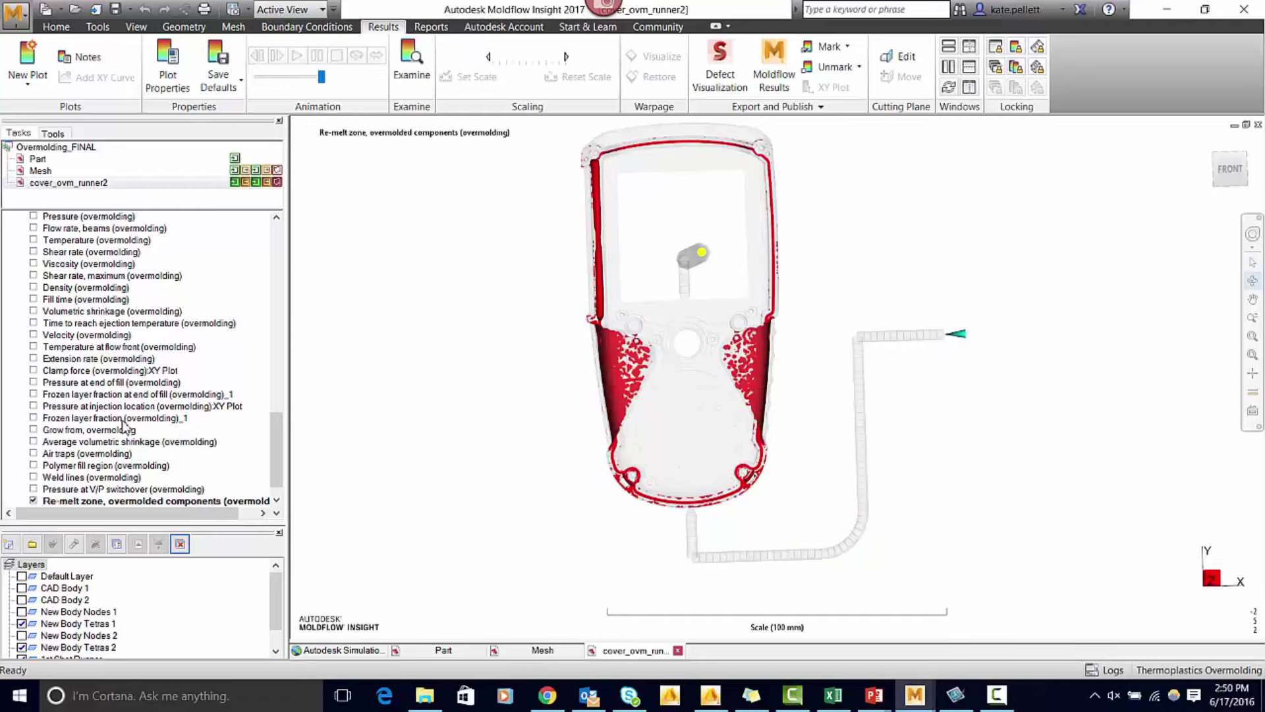
Plot Deflection, all effects (0.0349–0.7363 mm) from the front, then orbit to an oblique 3D view
left_click(1232, 174)
scroll(59, 284, "up", 8)
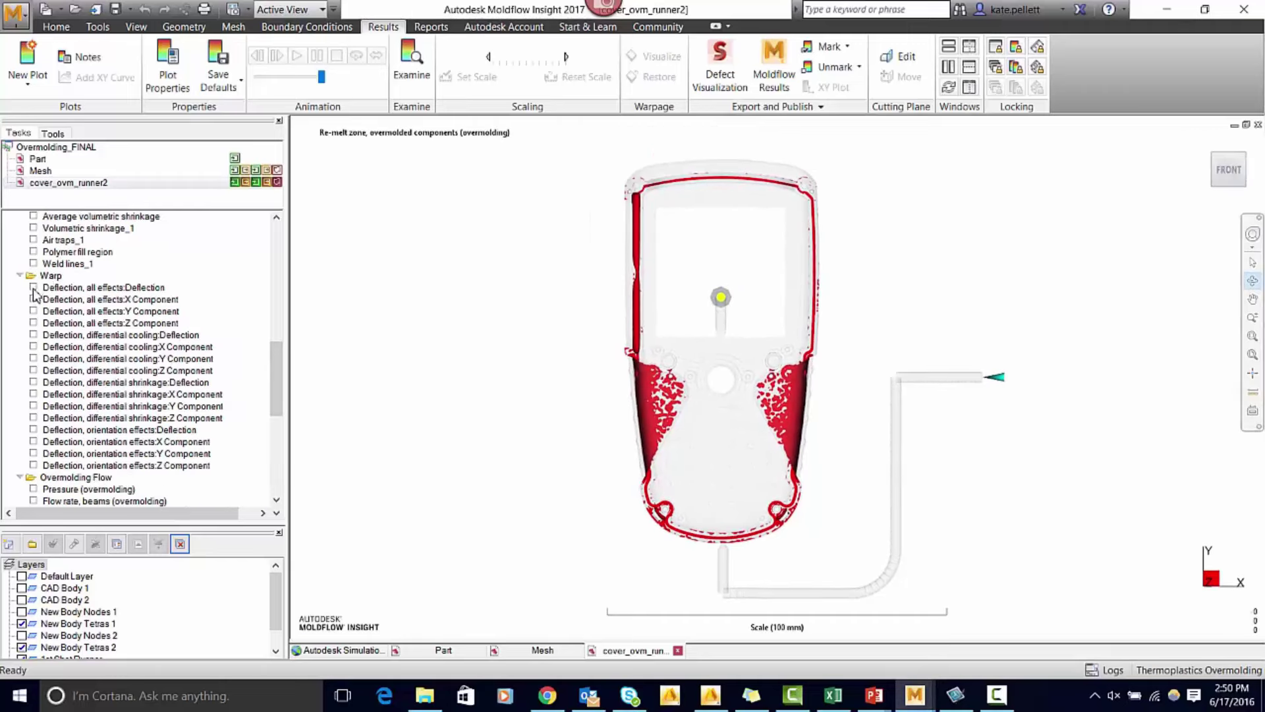
left_click(33, 288)
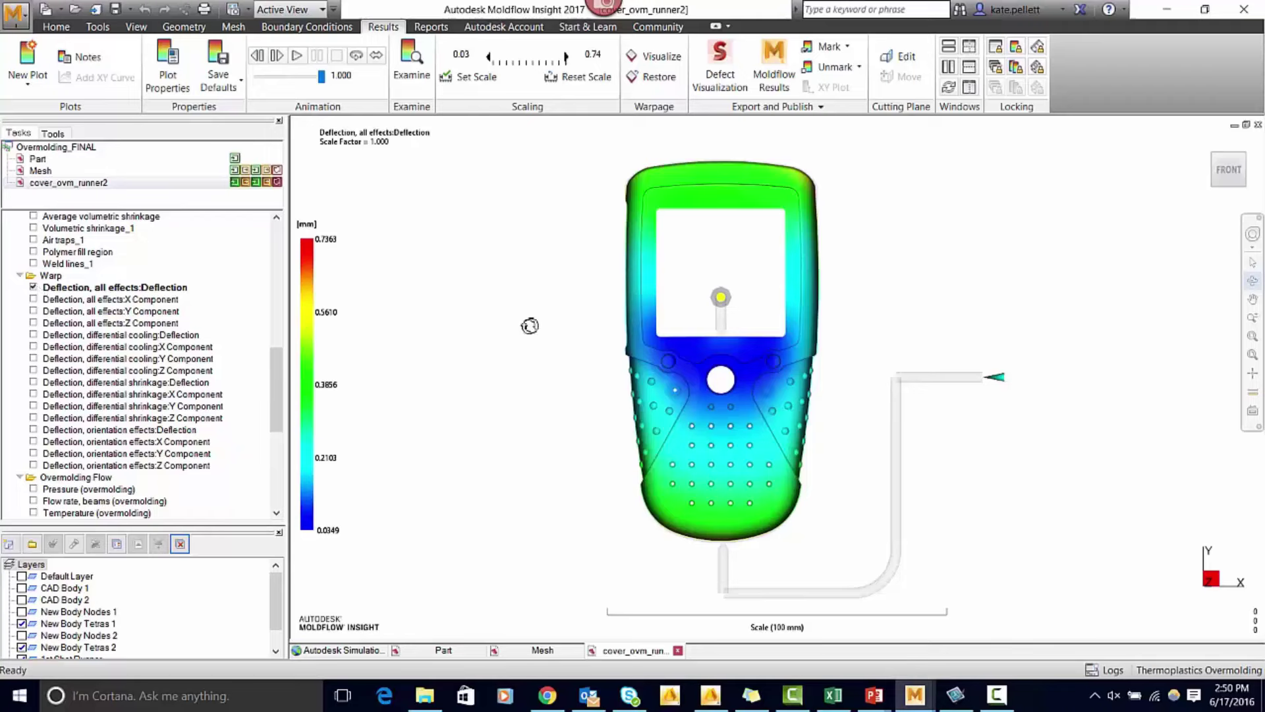
left_click_drag(565, 344, 761, 374)
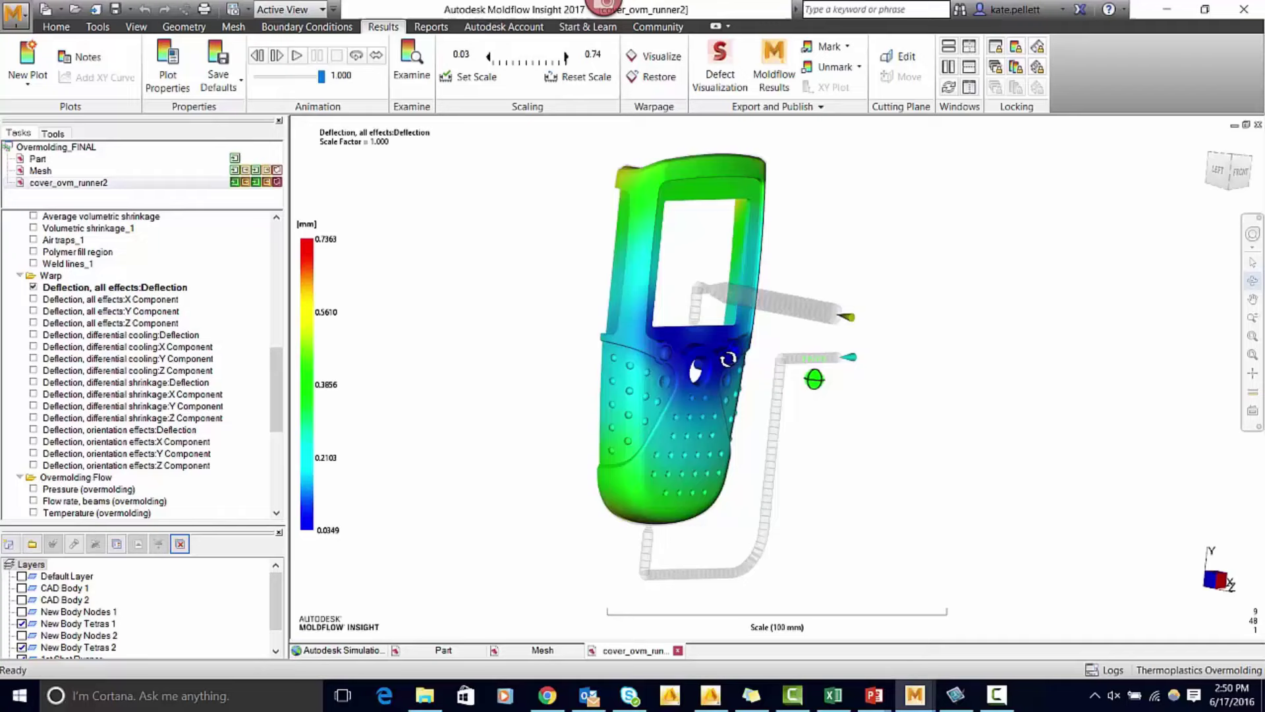